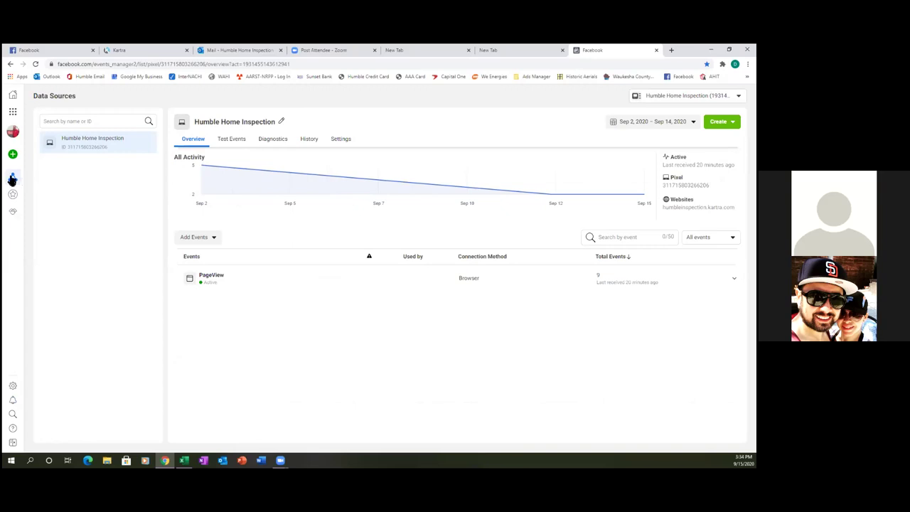
Go to the Custom Conversions page of the ad account and start creating a custom conversion
mouse_move(12, 178)
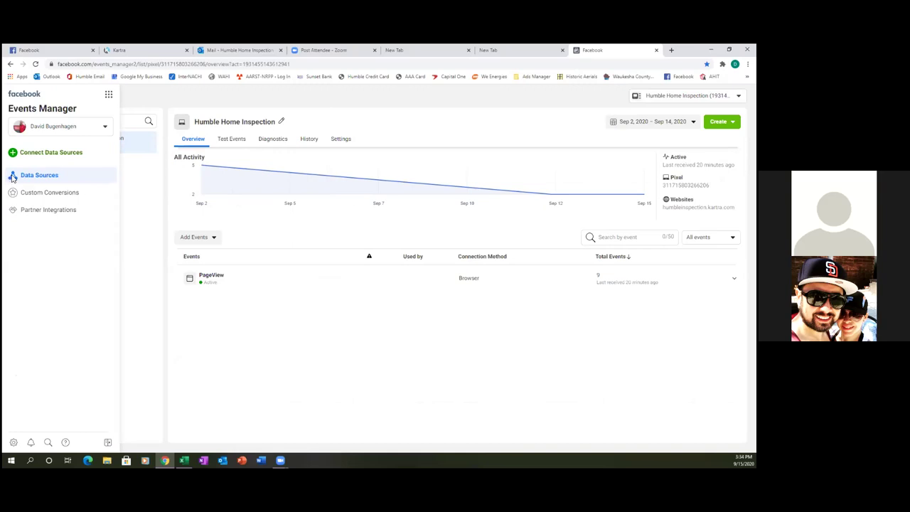
left_click(537, 77)
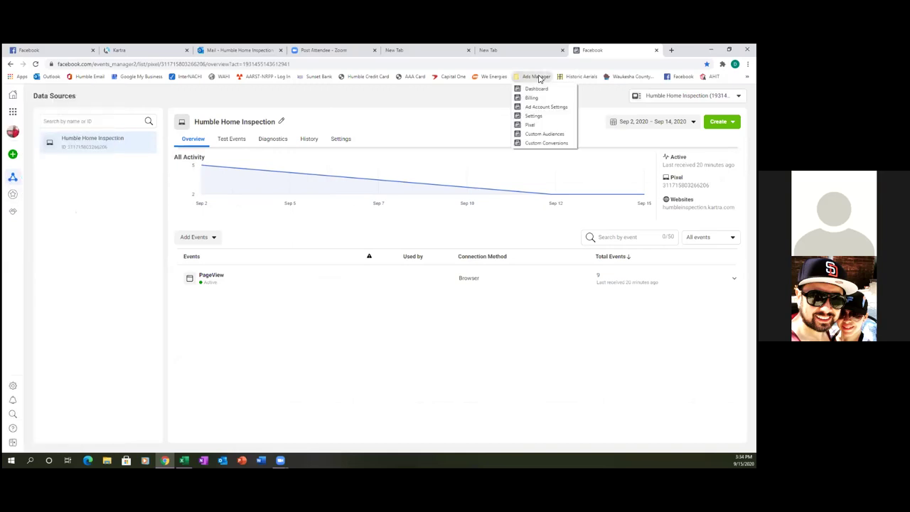
left_click(543, 143)
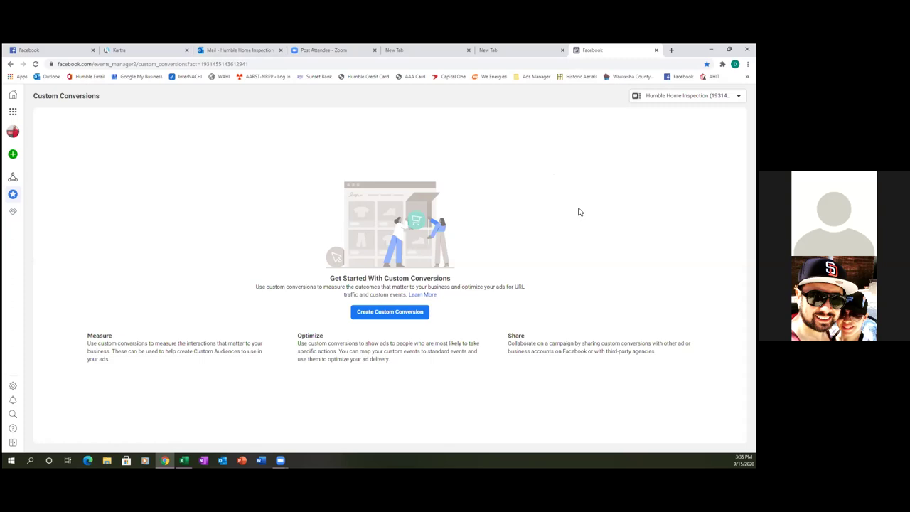
left_click(384, 314)
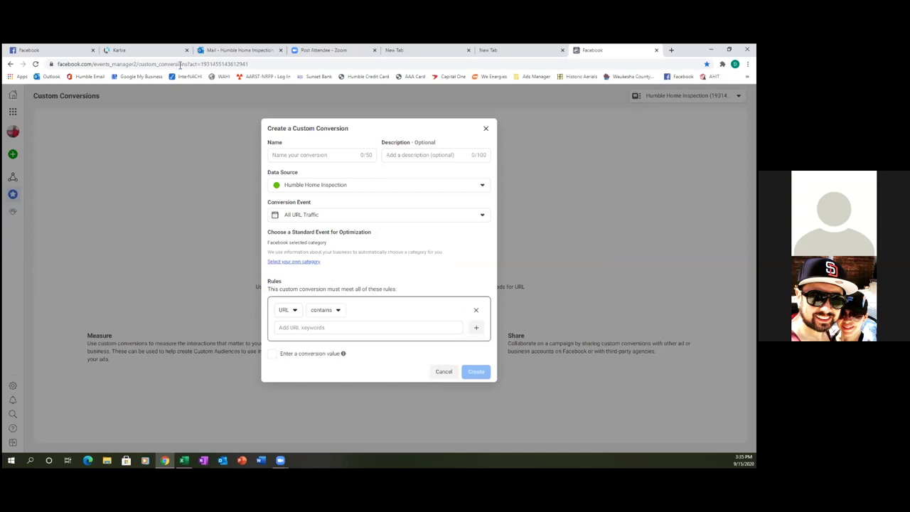
Switch to Kartra, close the open publish dialog, and display the direct page link of the page named Thank You Page
left_click(159, 51)
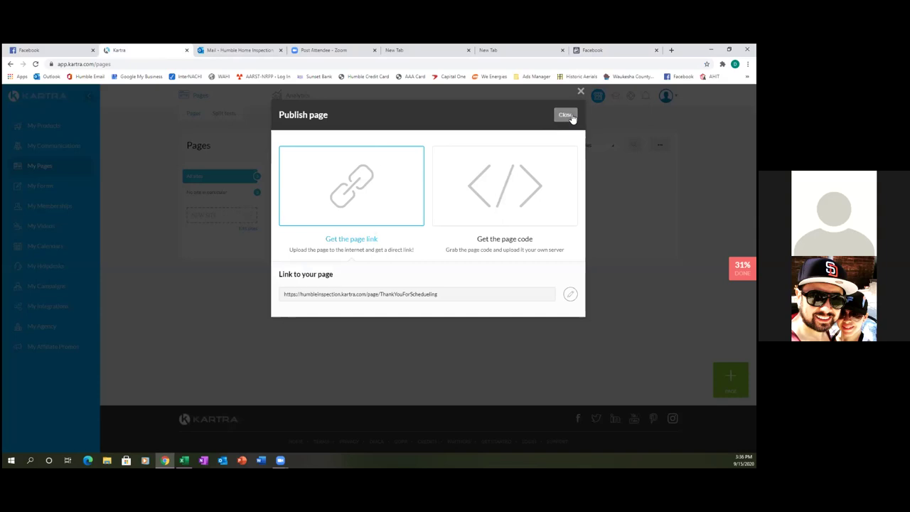
left_click(569, 115)
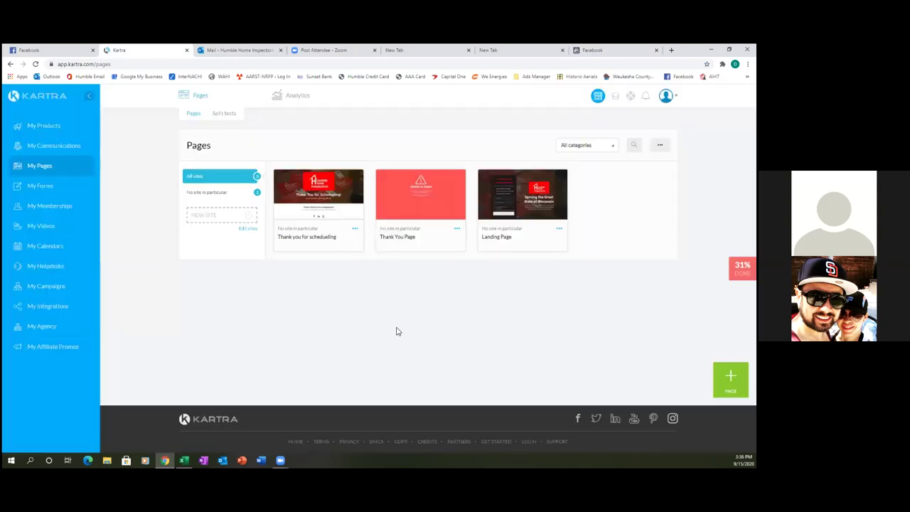
left_click(457, 229)
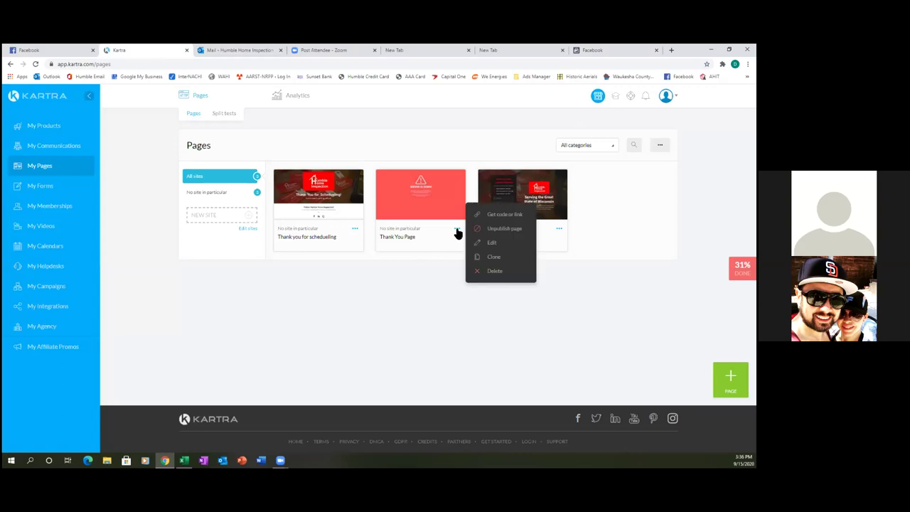
left_click(489, 214)
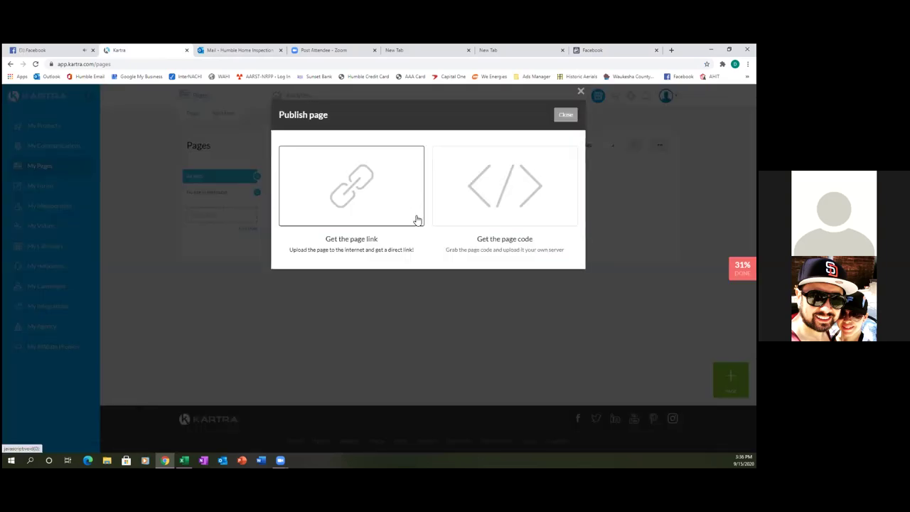
left_click(412, 222)
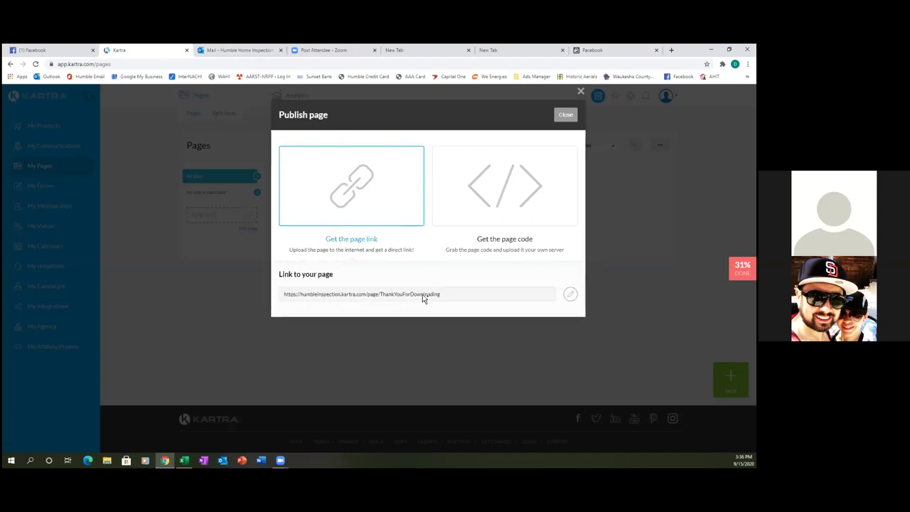
Copy the full link of the Thank You Page from the publish dialog
left_click_drag(380, 298, 442, 299)
triple_click(440, 296)
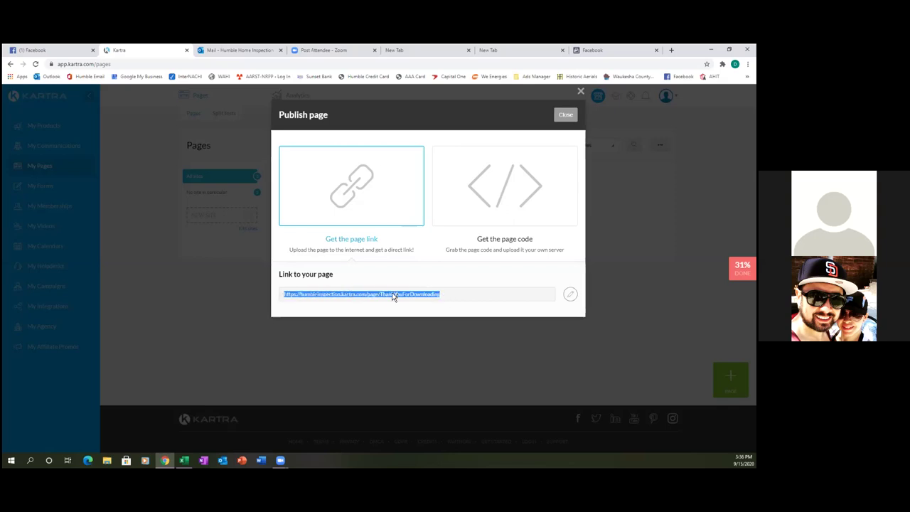
double_click(439, 298)
left_click_drag(439, 298, 307, 296)
right_click(376, 295)
left_click(420, 299)
Return to the custom conversion form in Facebook and choose Lead as the standard event for optimization
left_click(600, 50)
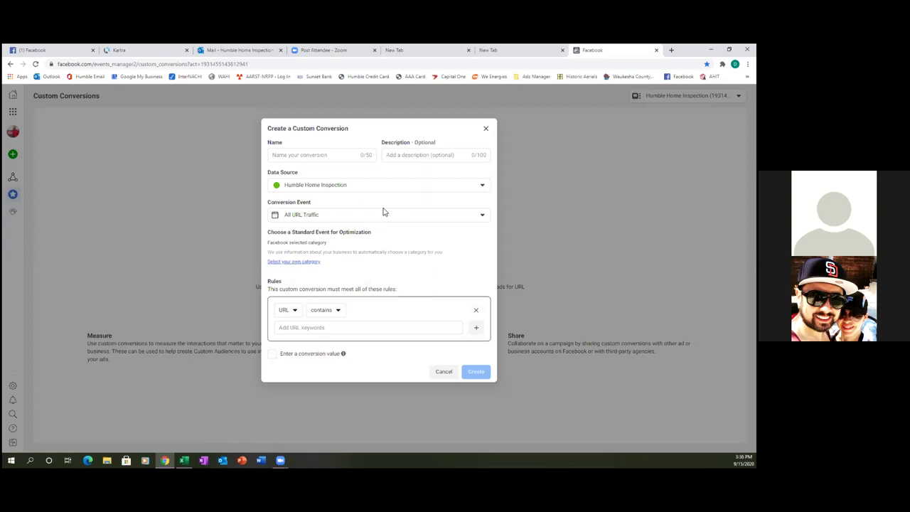
left_click(299, 261)
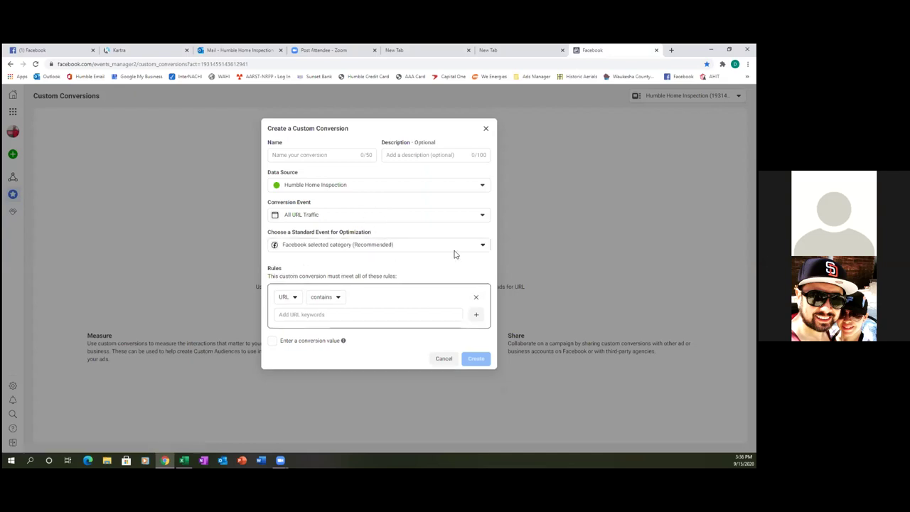
left_click(483, 247)
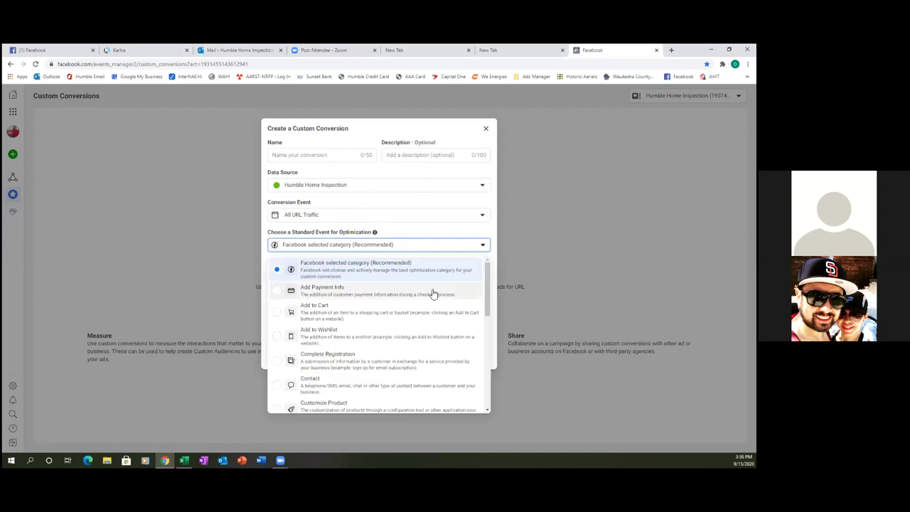
scroll(433, 294, "down", 3)
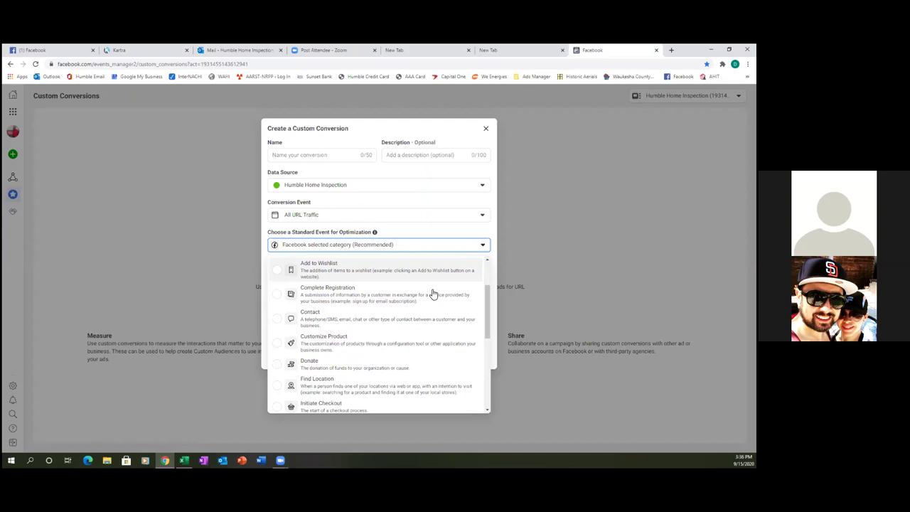
scroll(433, 294, "down", 3)
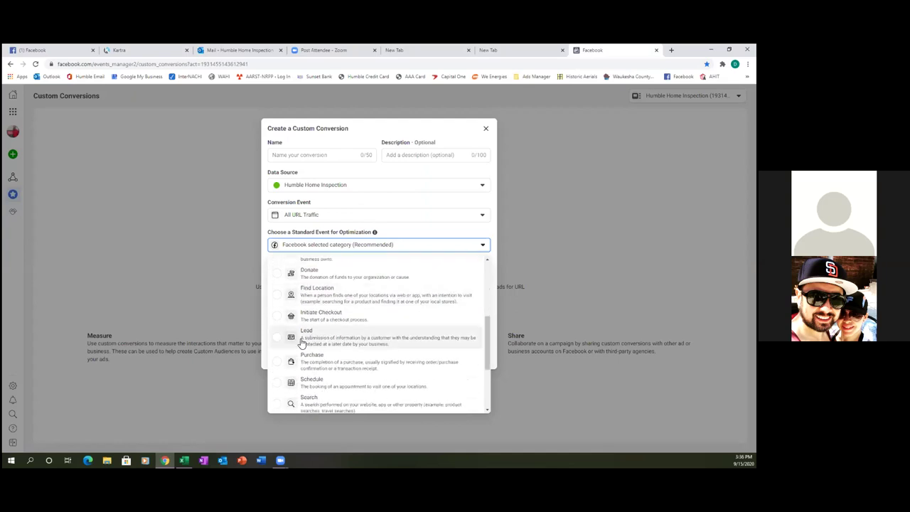
left_click(308, 341)
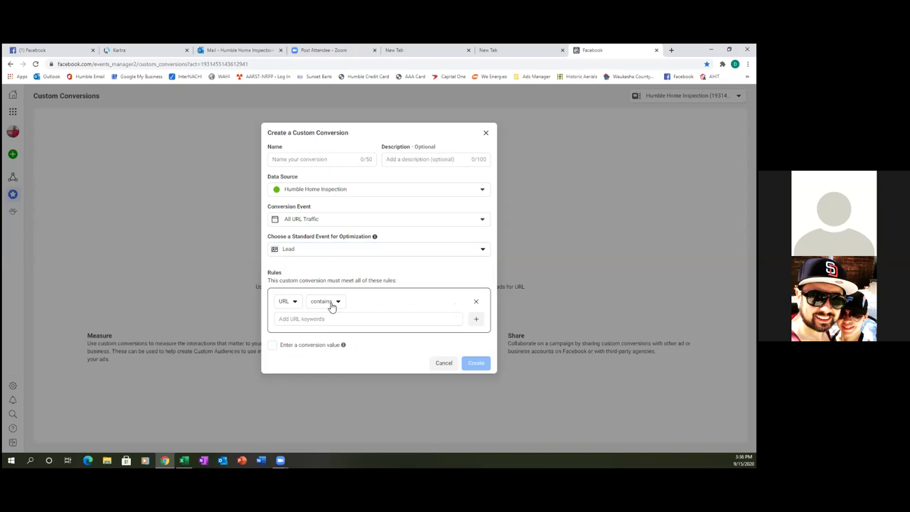
left_click(283, 324)
right_click(283, 324)
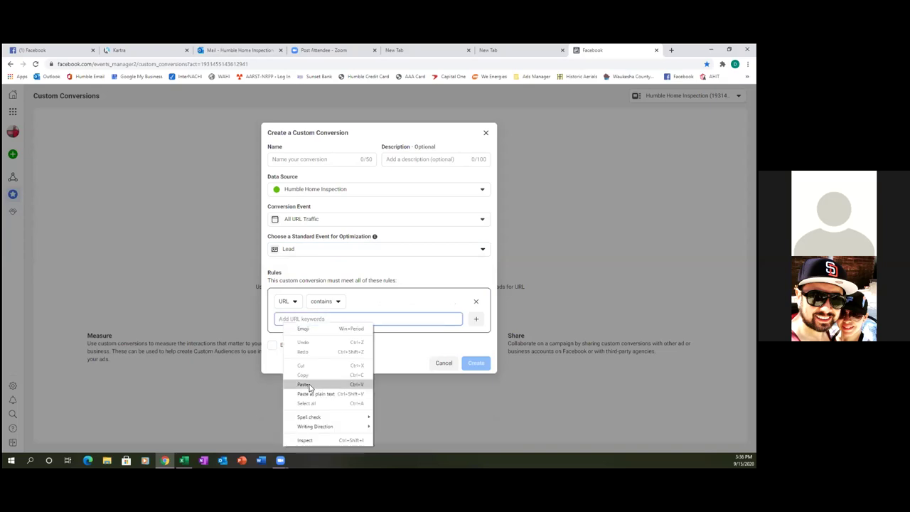
left_click(310, 384)
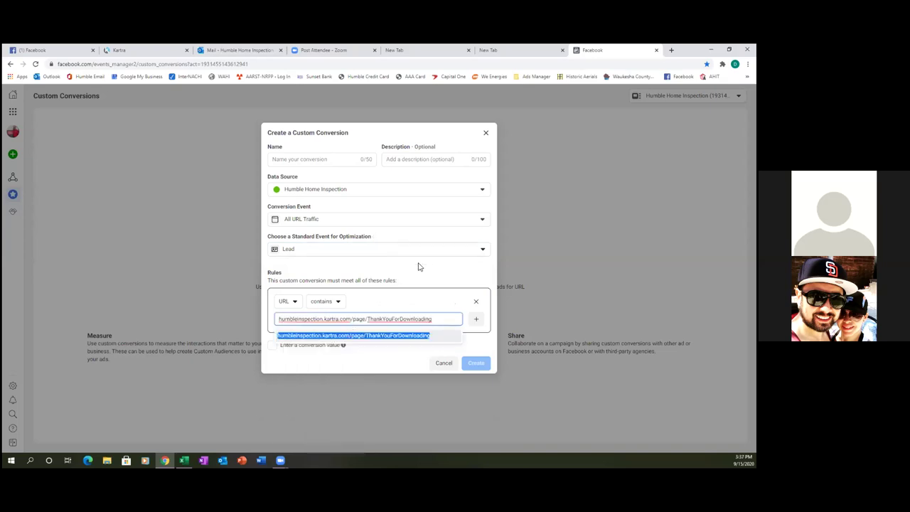
left_click(443, 339)
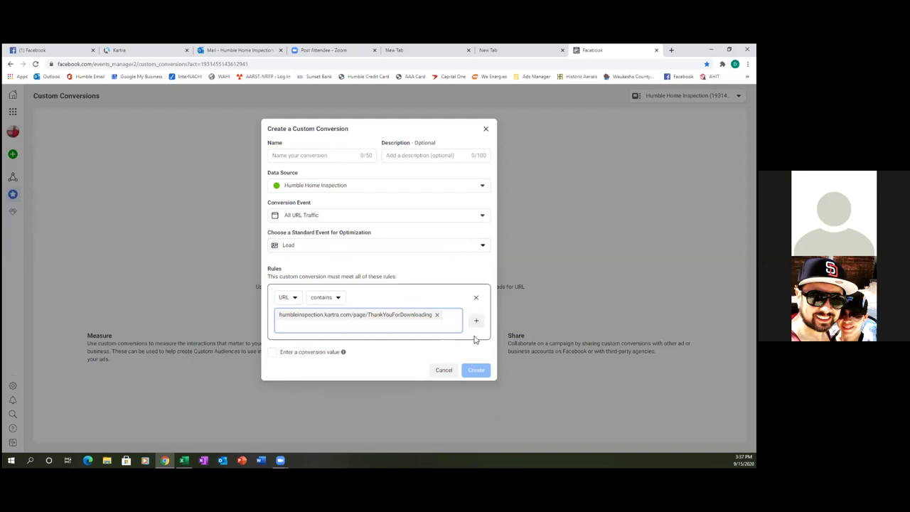
left_click(477, 297)
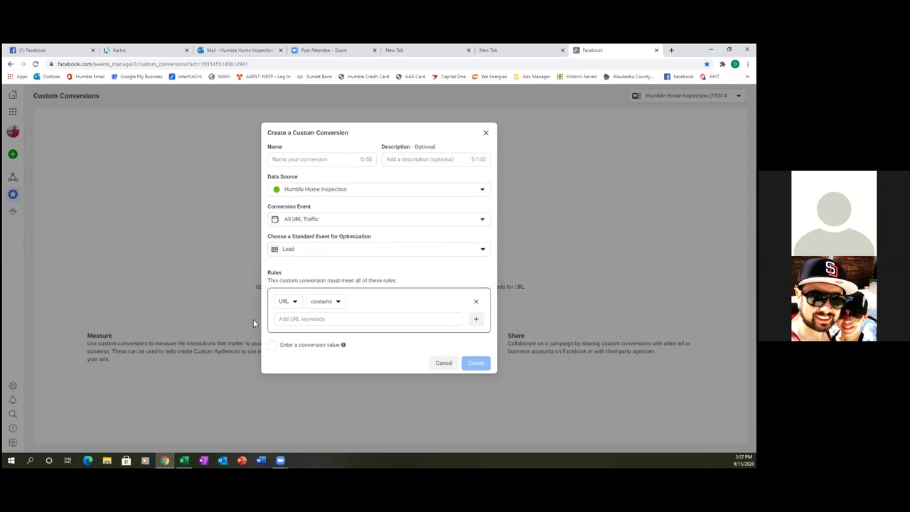
Add the copied link humbleinspection.kartra.com/page/ThankYouForDownloading as the keyword of the "URL contains" rule
left_click(284, 319)
right_click(284, 320)
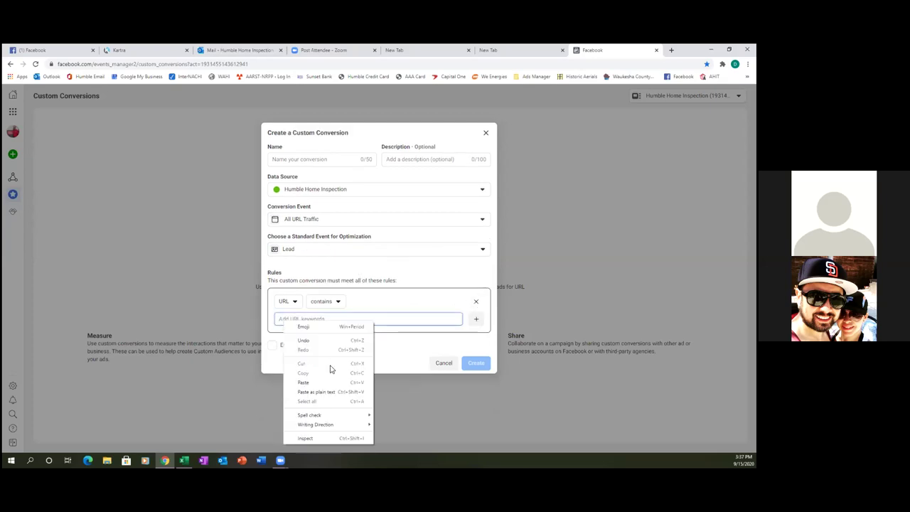
left_click(325, 382)
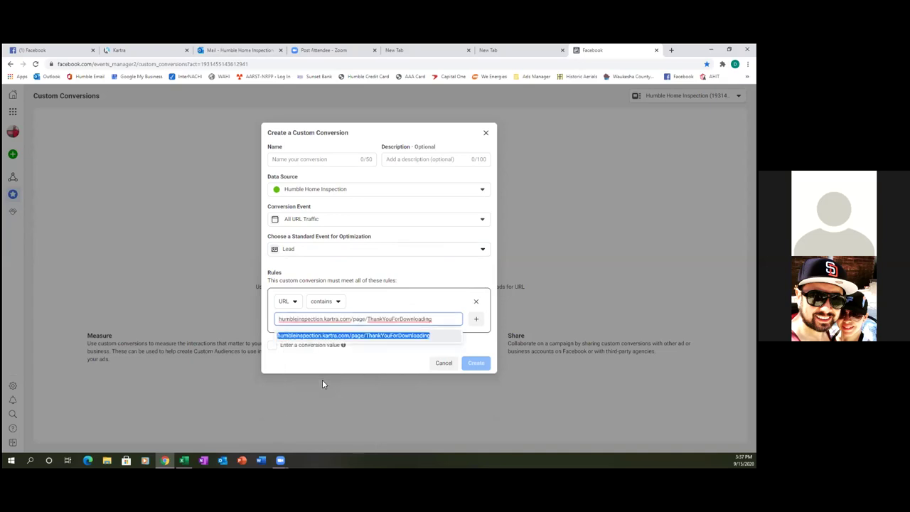
left_click(352, 338)
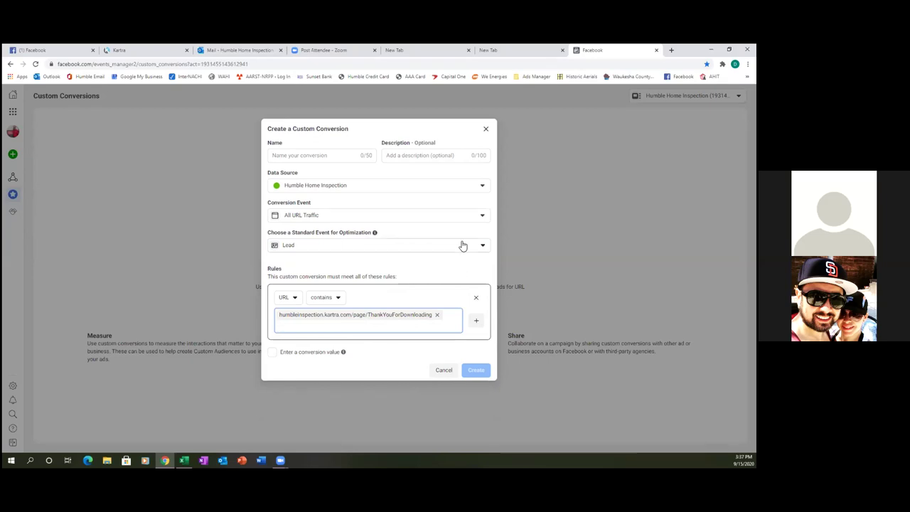
Name the custom conversion "Inspection Guide Leads", create it, and close the success dialog
left_click(298, 158)
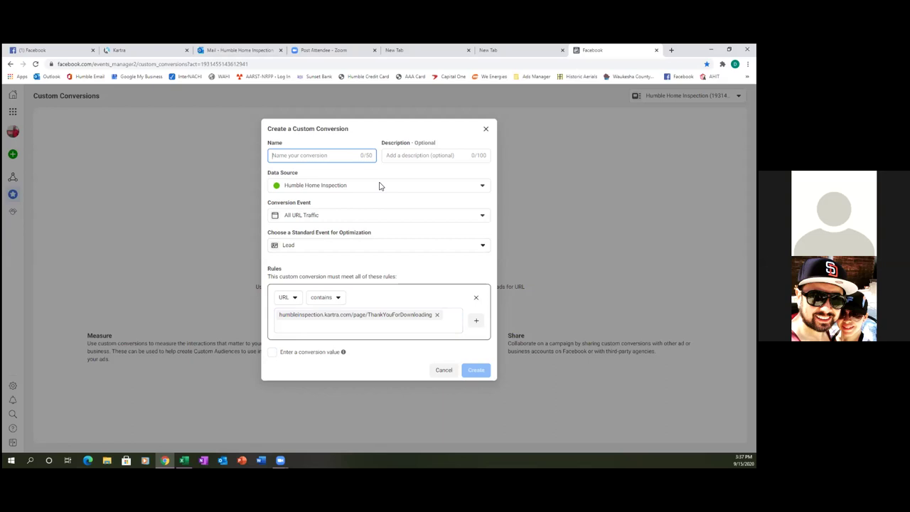
type("L")
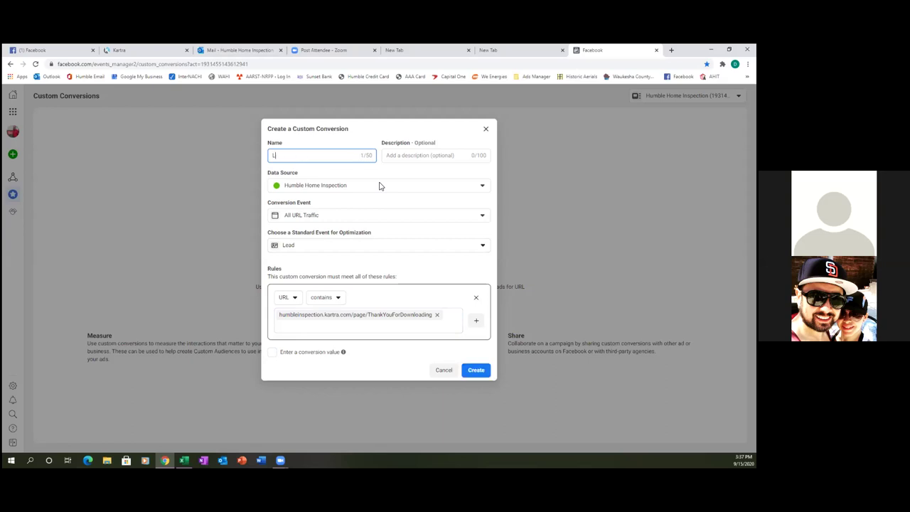
type("eads")
key("BackSpace")
key("BackSpace")
key("BackSpace")
key("BackSpace")
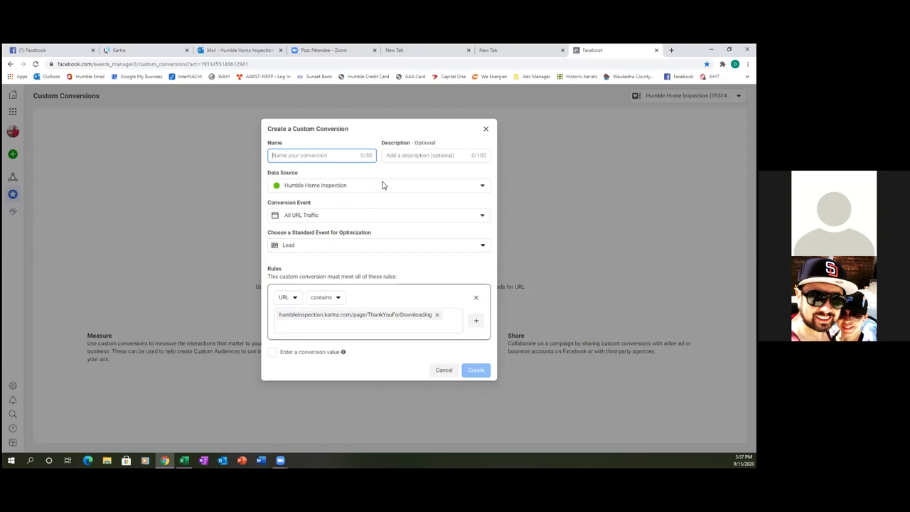
type("lnspe")
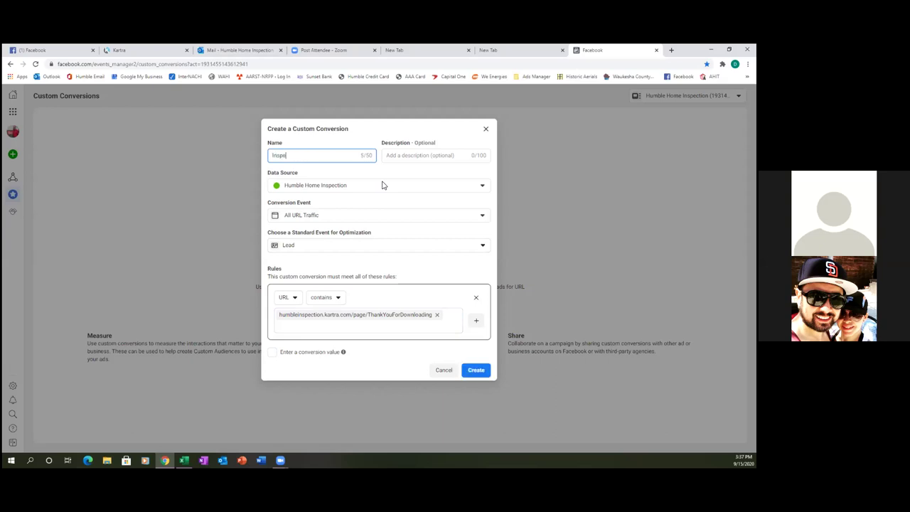
type("ction Guide Leads")
left_click(477, 371)
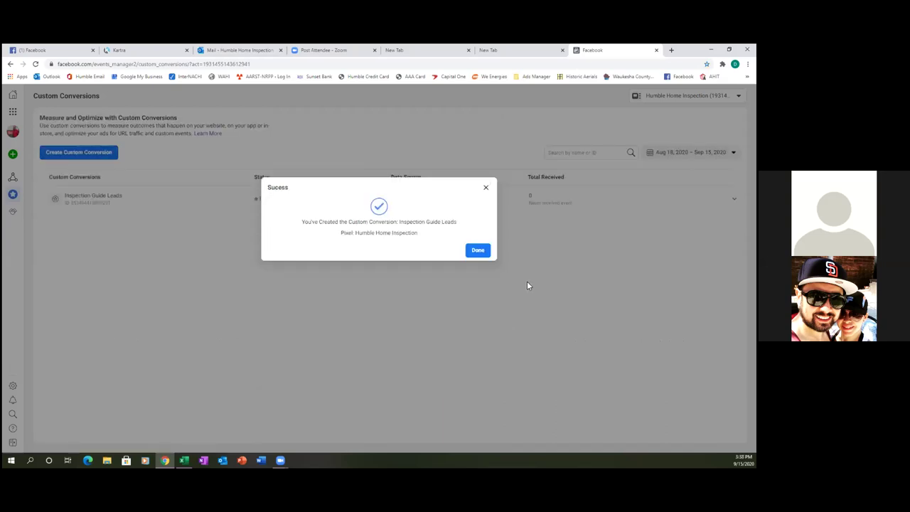
left_click(477, 250)
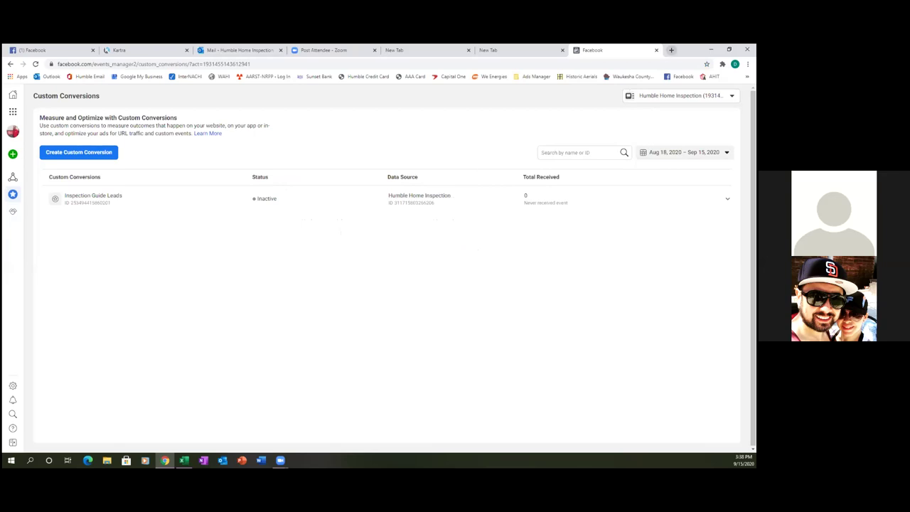
Open humbleinspection.kartra.com/page/ThankYouForDownloading in a new browser tab and look over the thank-you page's content
left_click(671, 50)
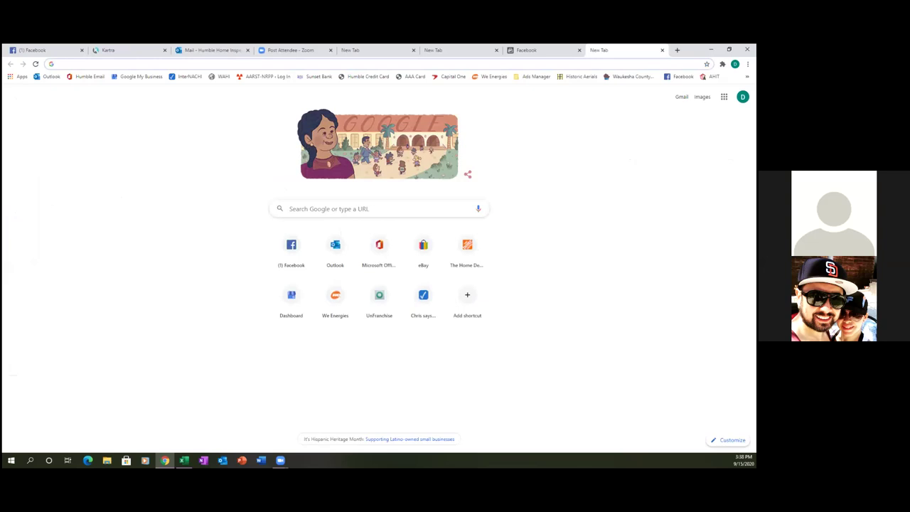
right_click(65, 64)
left_click(108, 116)
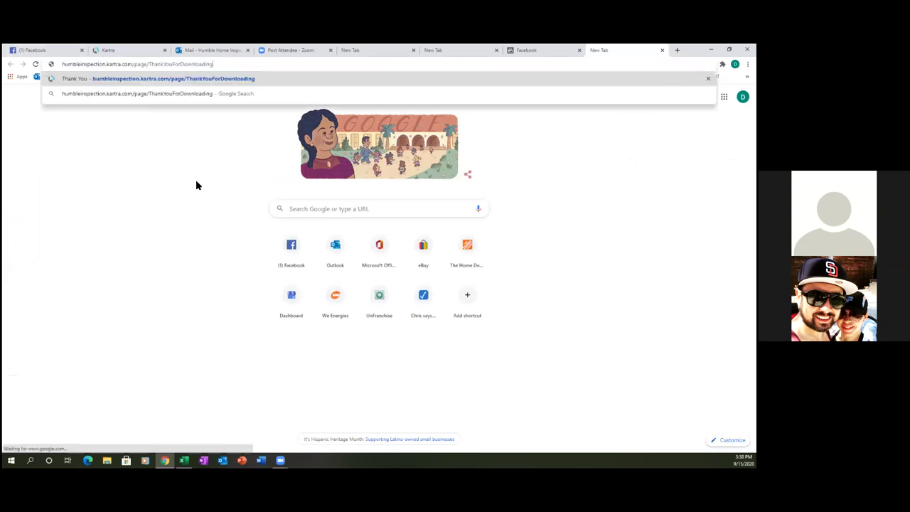
key("Return")
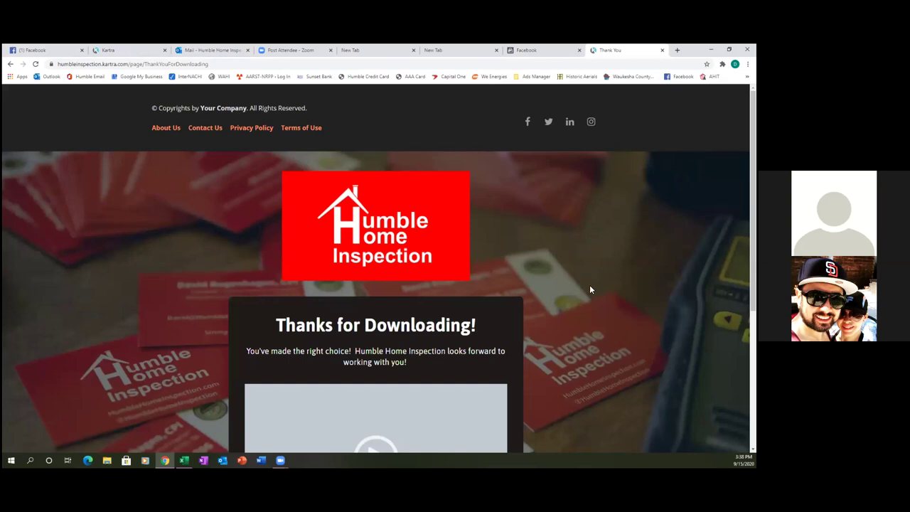
scroll(590, 290, "down", 3)
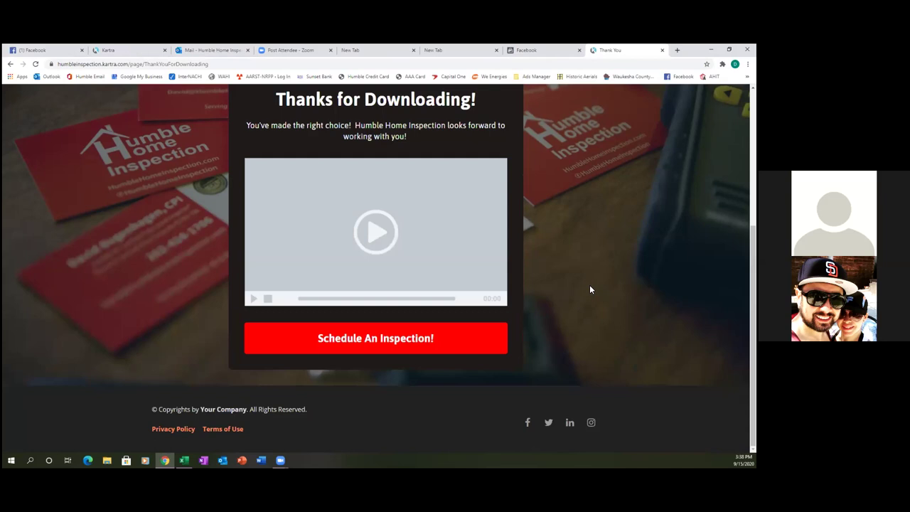
scroll(589, 289, "up", 3)
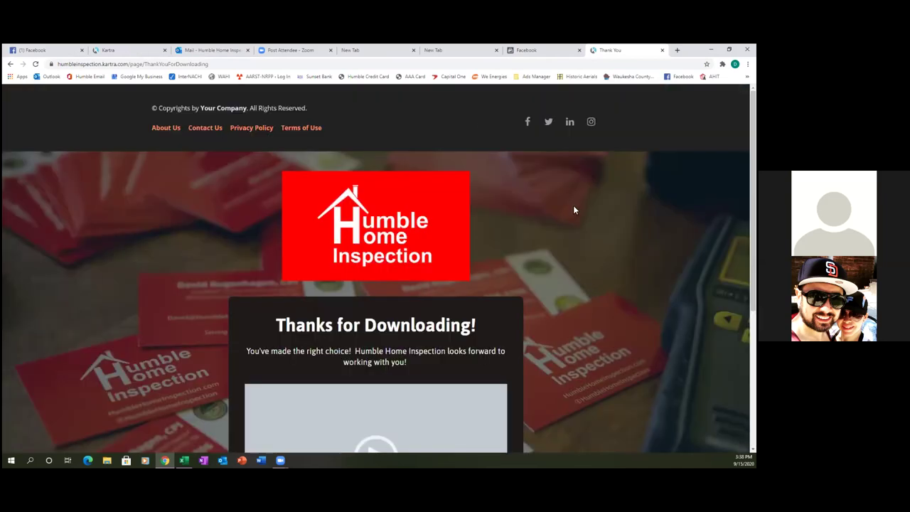
scroll(497, 178, "down", 3)
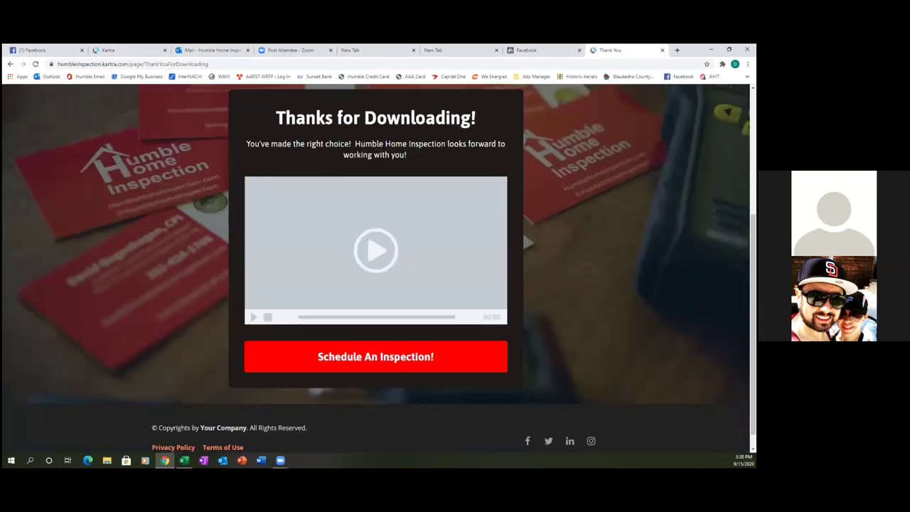
Look over the thank-you page once more, return to Facebook's custom conversions list and reload it to check the Inspection Guide Leads status
scroll(375, 269, "up", 3)
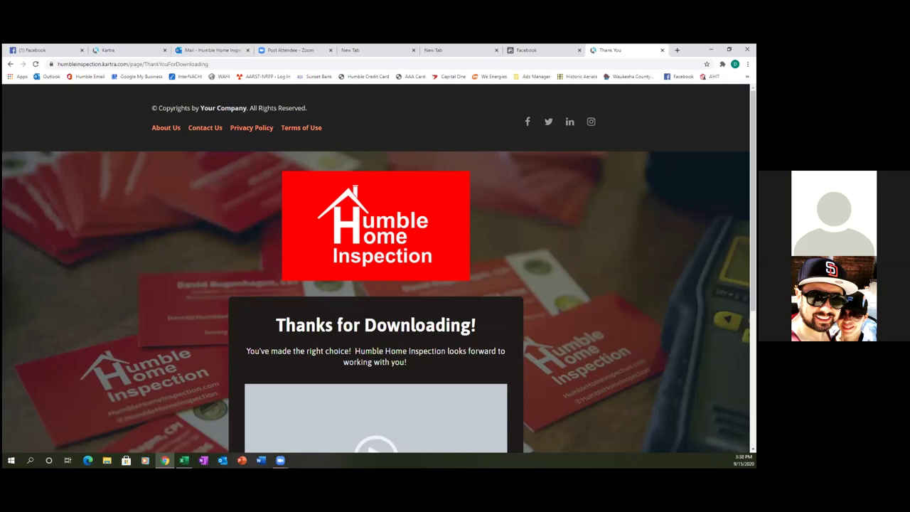
scroll(375, 268, "down", 3)
scroll(376, 268, "up", 3)
left_click(533, 50)
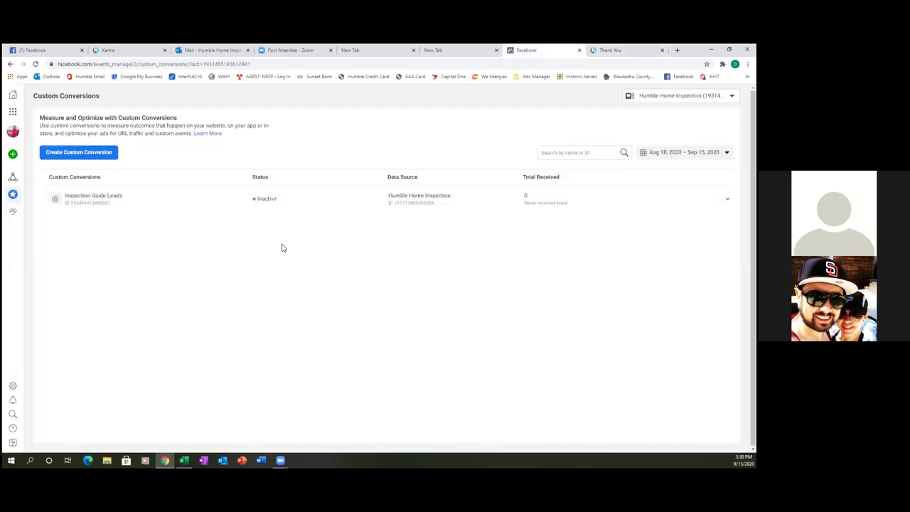
left_click(35, 64)
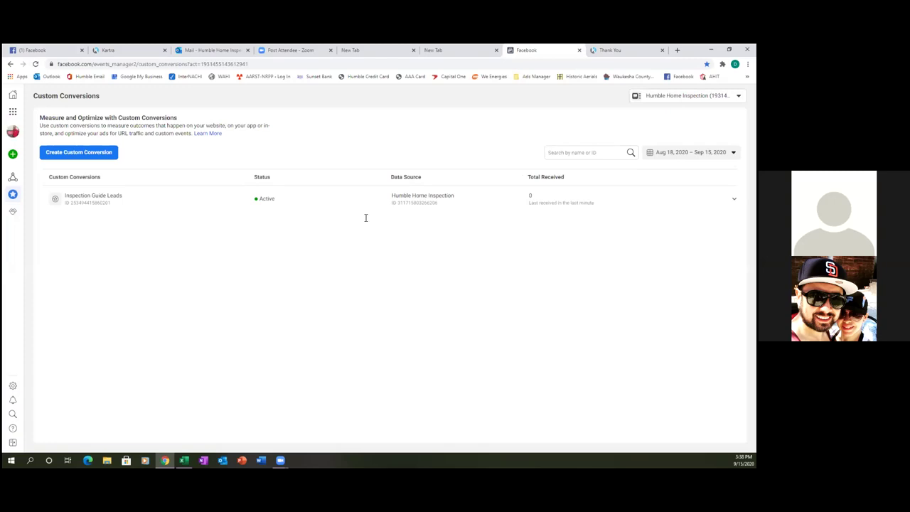
Open a new custom conversion form, switch to Kartra and get the page link of the "Thank you for schedueling" page
left_click(70, 157)
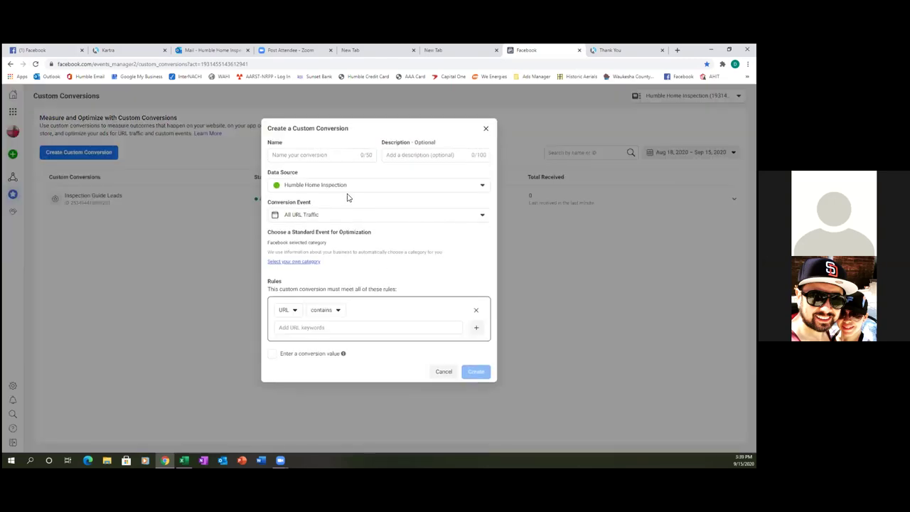
left_click(157, 52)
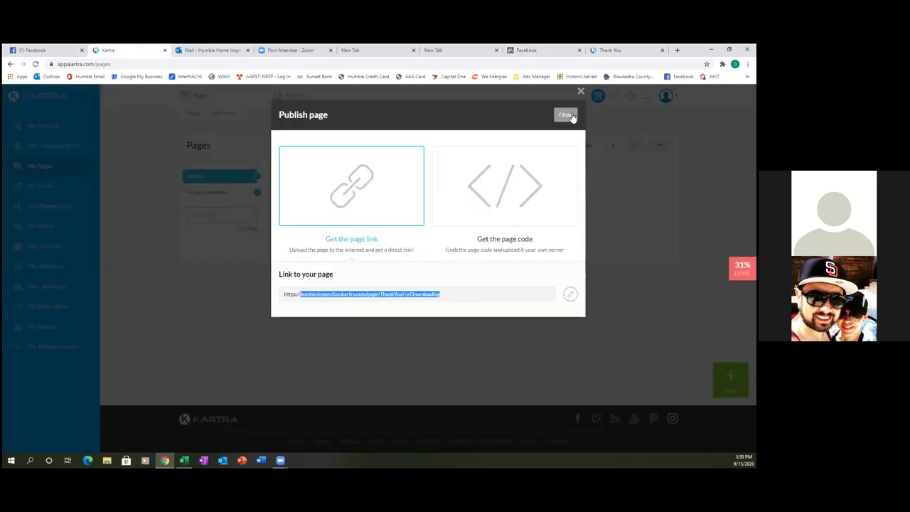
left_click(571, 116)
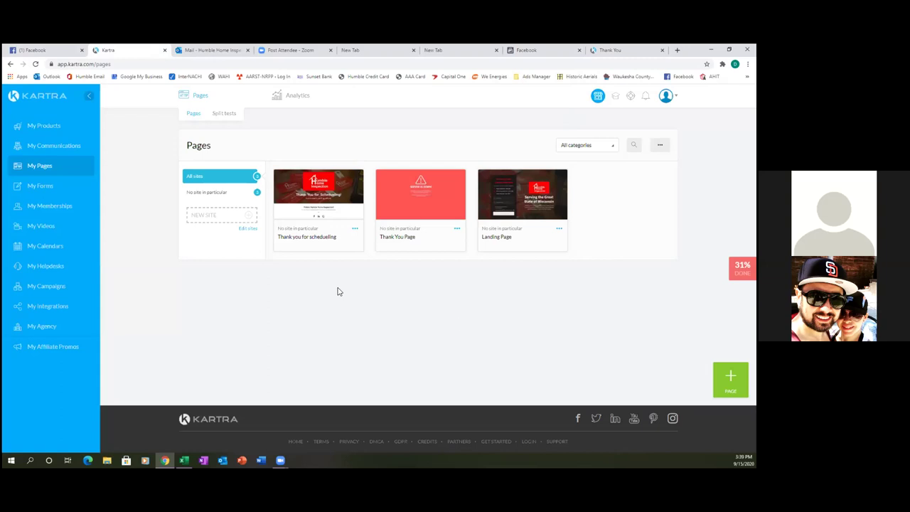
left_click(355, 229)
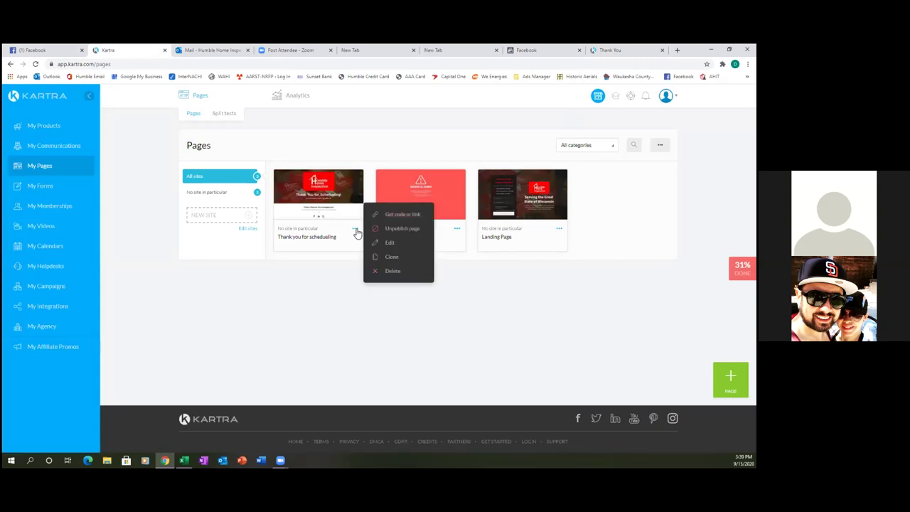
left_click(401, 216)
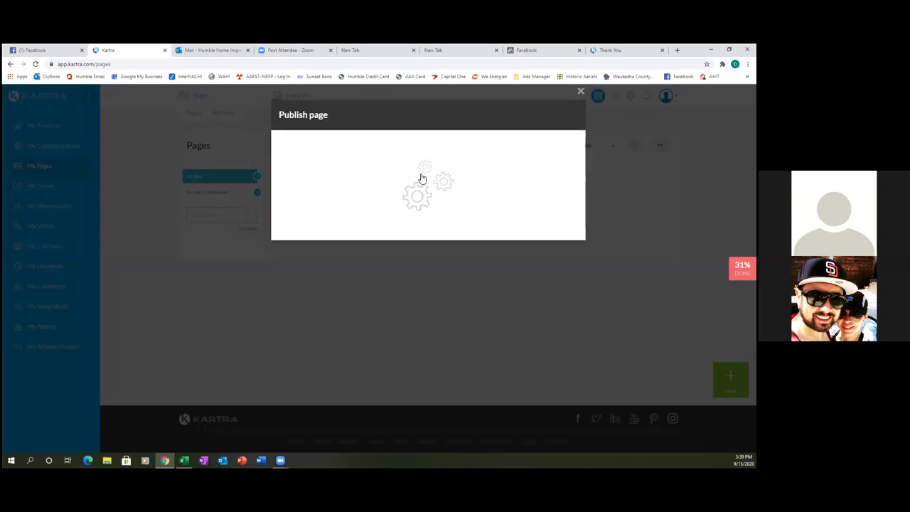
left_click(376, 184)
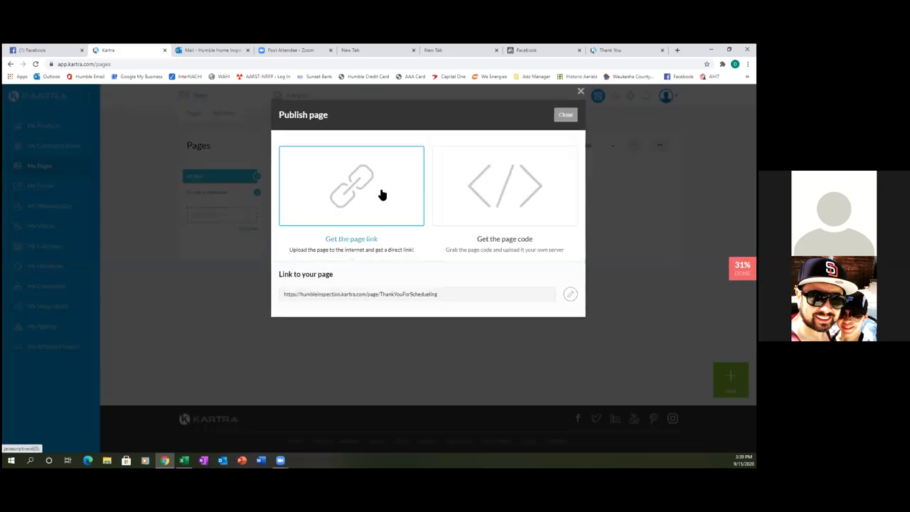
left_click_drag(438, 294, 320, 296)
left_click(317, 294)
right_click(317, 294)
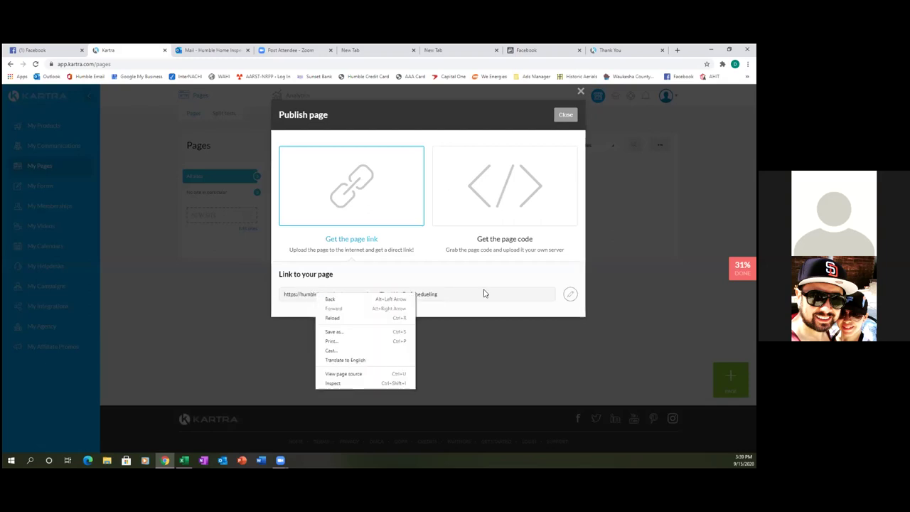
double_click(481, 293)
left_click(445, 297)
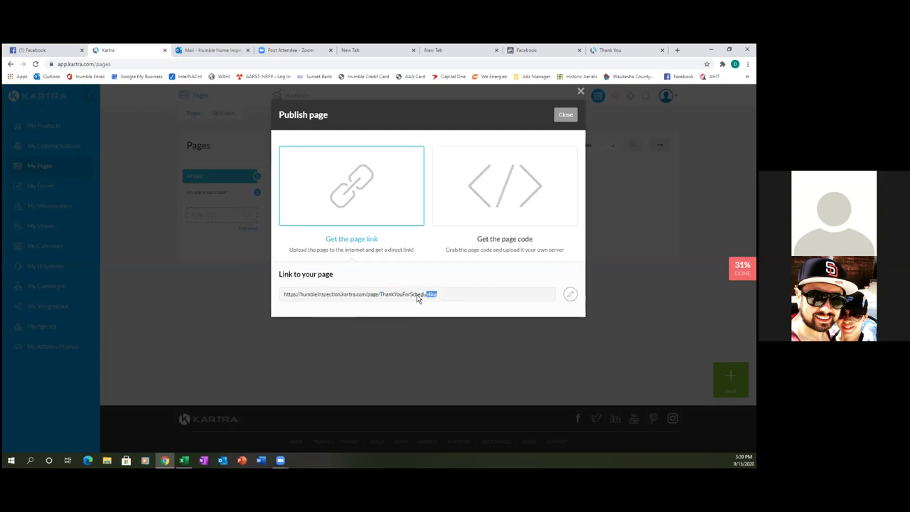
left_click_drag(322, 294, 304, 299)
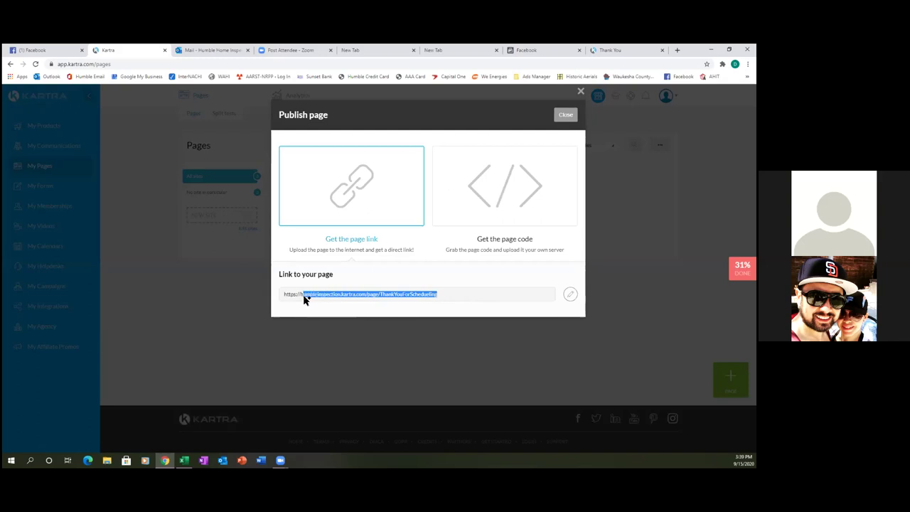
left_click(303, 300)
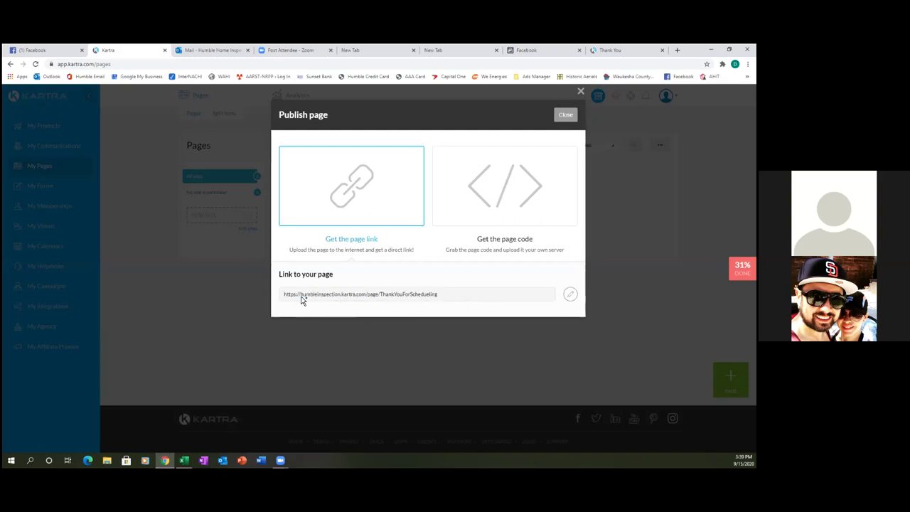
left_click_drag(440, 296, 320, 295)
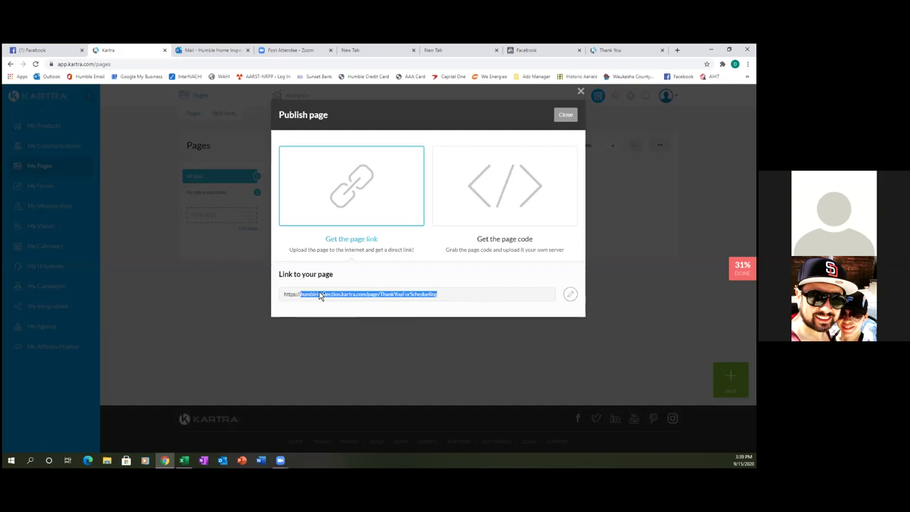
right_click(320, 296)
left_click(331, 299)
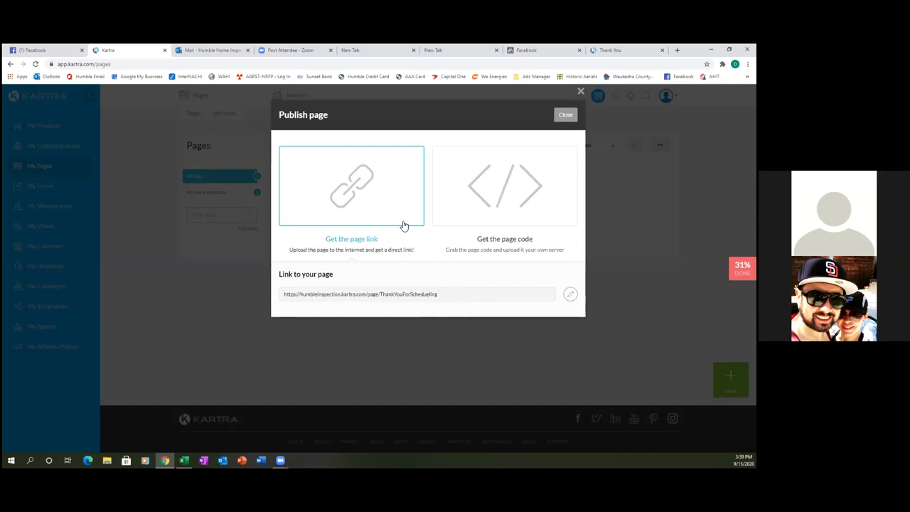
left_click(542, 53)
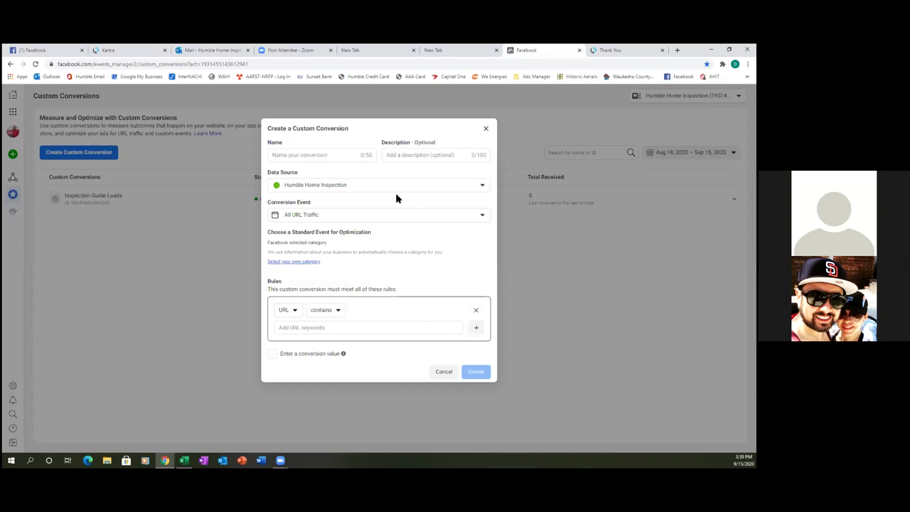
left_click(288, 327)
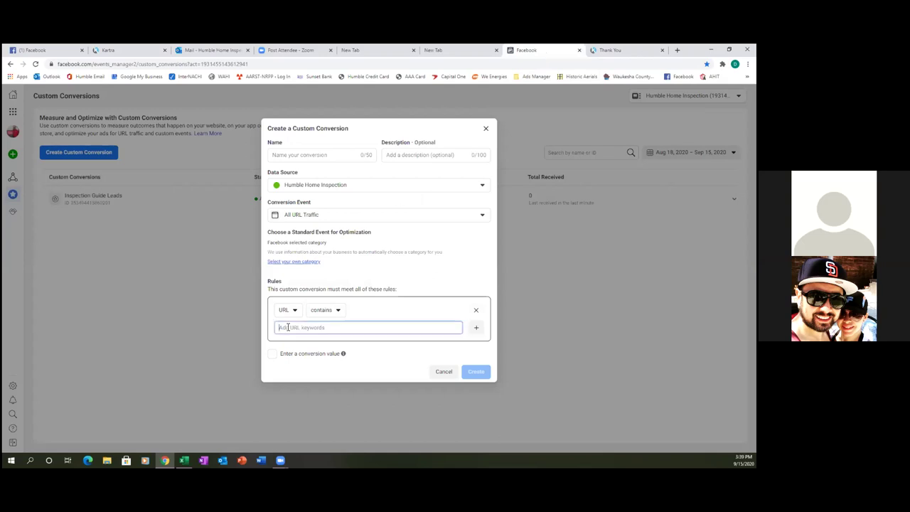
right_click(288, 329)
left_click(315, 391)
left_click(505, 351)
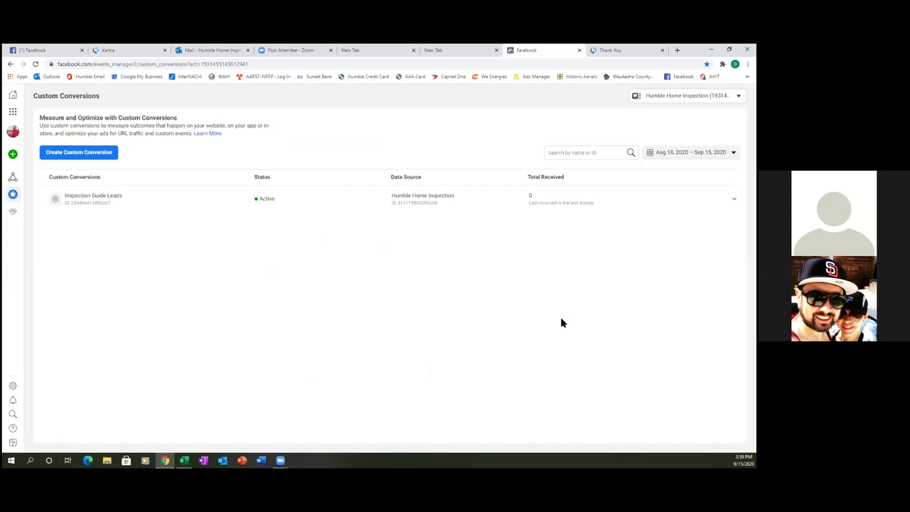
key("ctrl+shift+Tab")
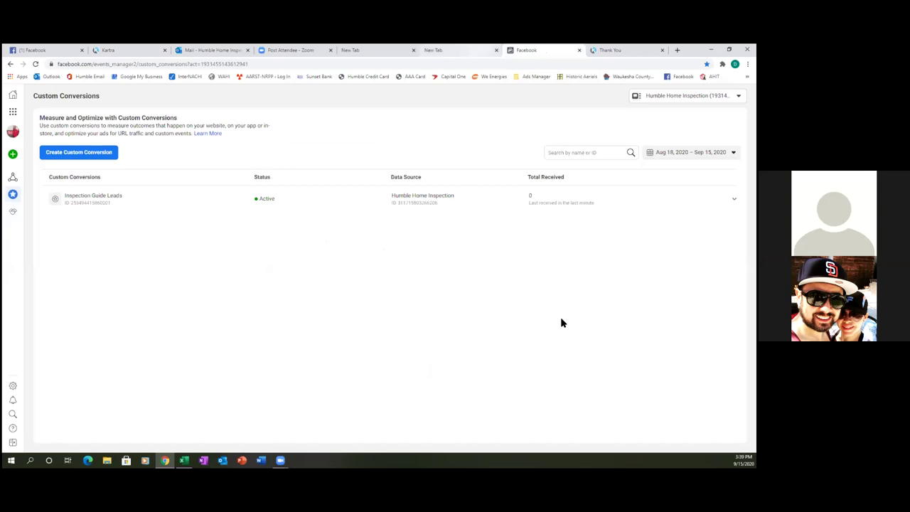
left_click(547, 52)
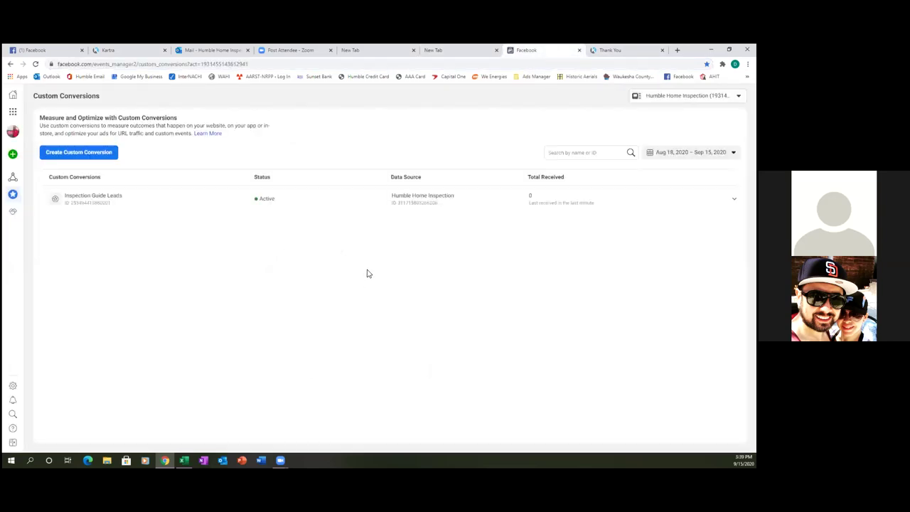
Start a new custom conversion and add humbleinspection.kartra.com/page/ThankYouForSchedueling as the keyword of its "URL contains" rule
left_click(81, 153)
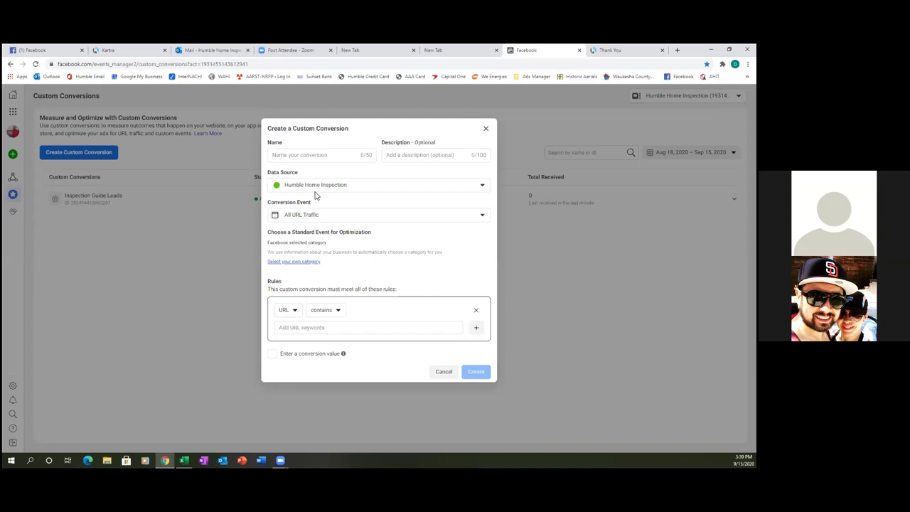
left_click(287, 328)
right_click(287, 329)
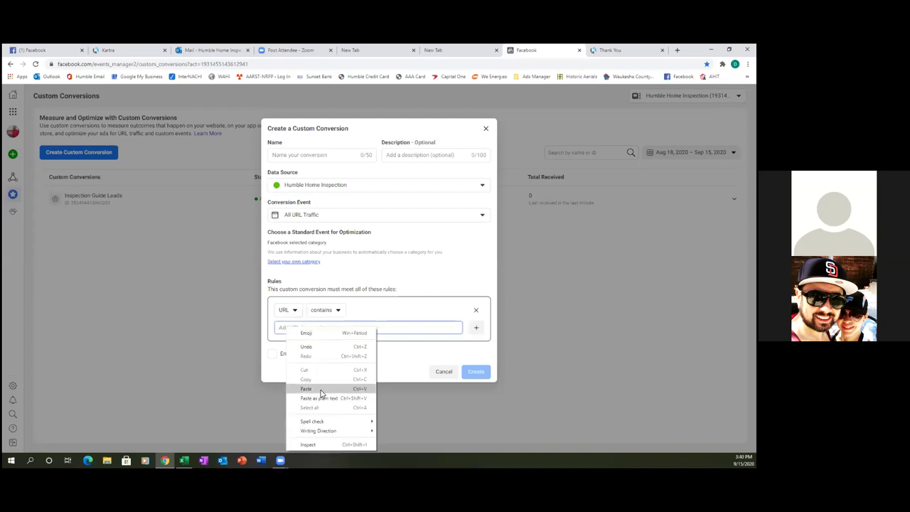
left_click(321, 391)
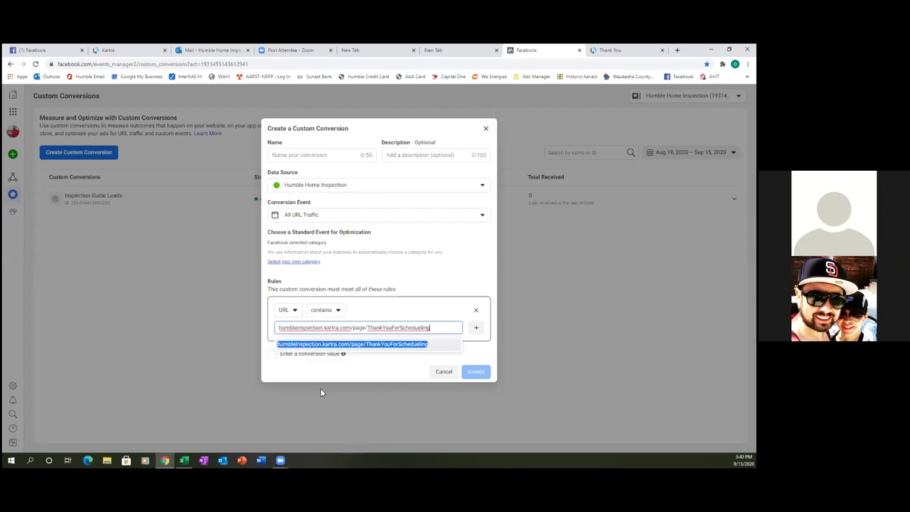
left_click(371, 346)
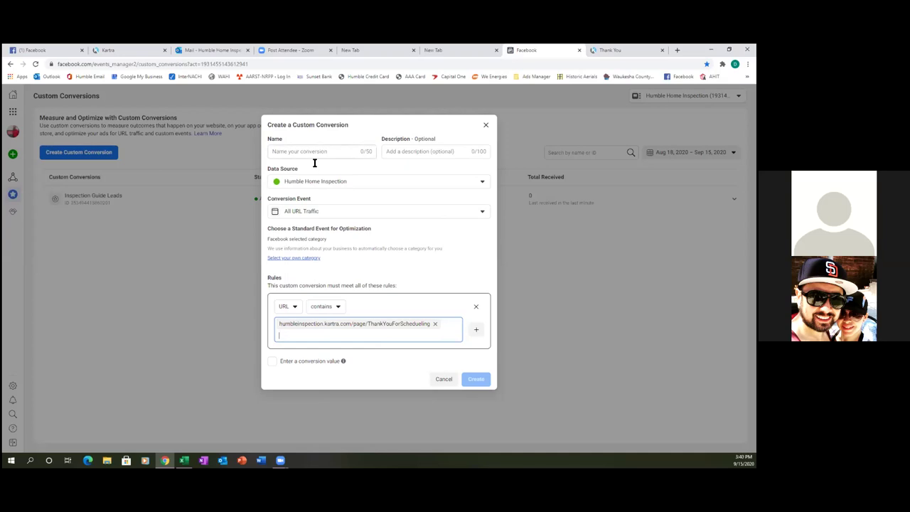
Select an own category for the custom conversion, choosing Schedule as the standard event for optimization
left_click(288, 258)
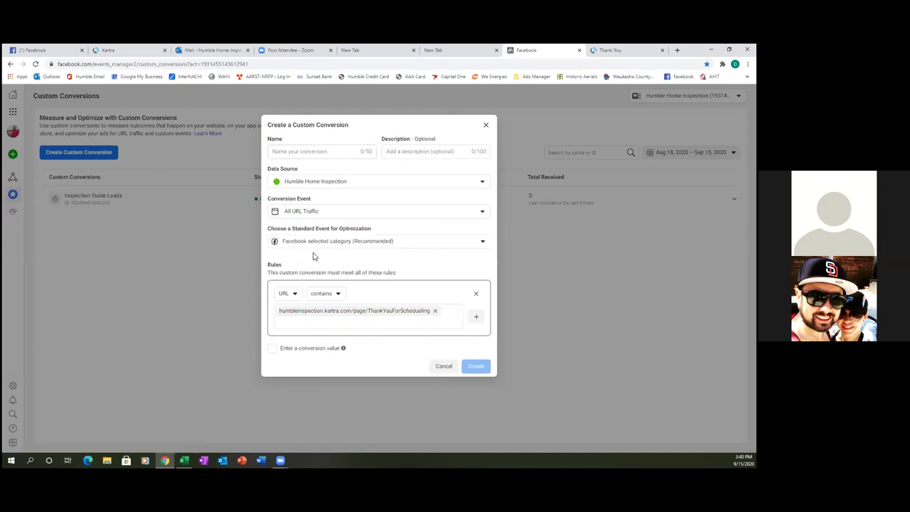
left_click(484, 243)
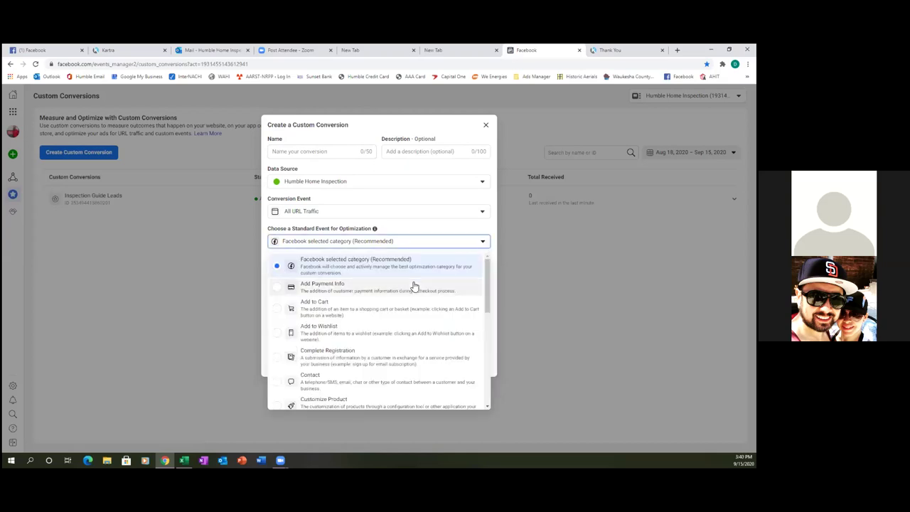
scroll(410, 299, "down", 1)
scroll(408, 299, "down", 3)
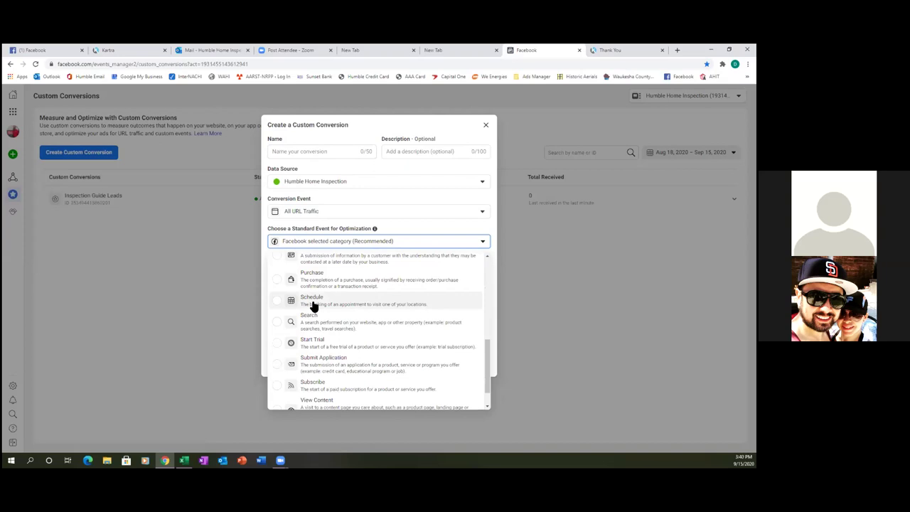
left_click(313, 307)
left_click(315, 301)
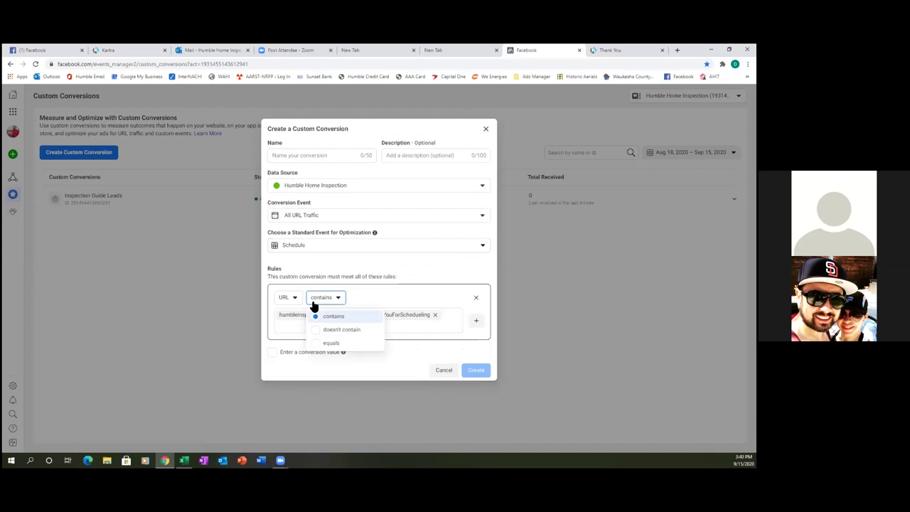
left_click(401, 269)
Name the custom conversion "People Who Scheduled", create it, and close the success dialog
left_click(311, 154)
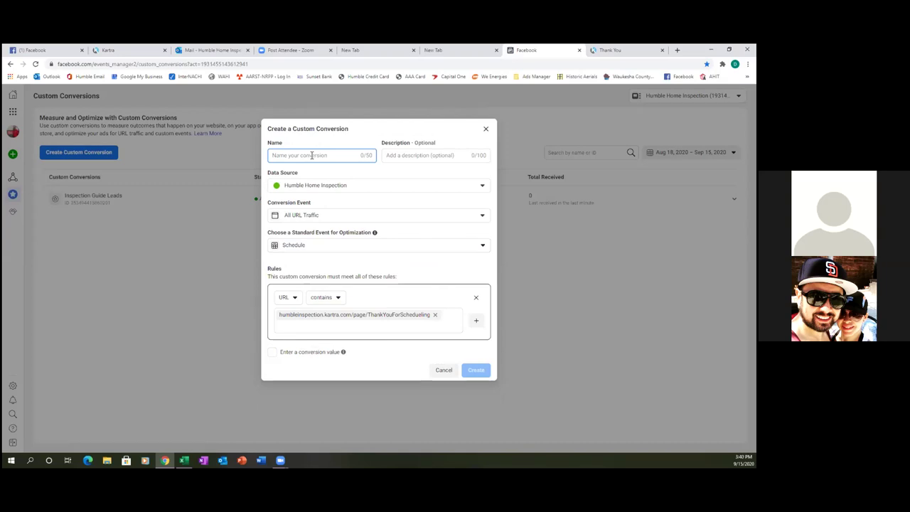
type("People Who S")
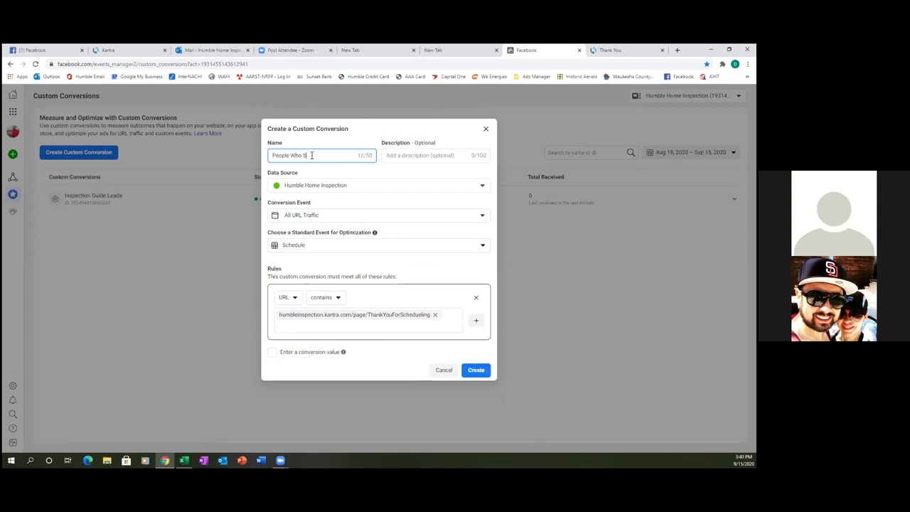
type("duled")
left_click(473, 371)
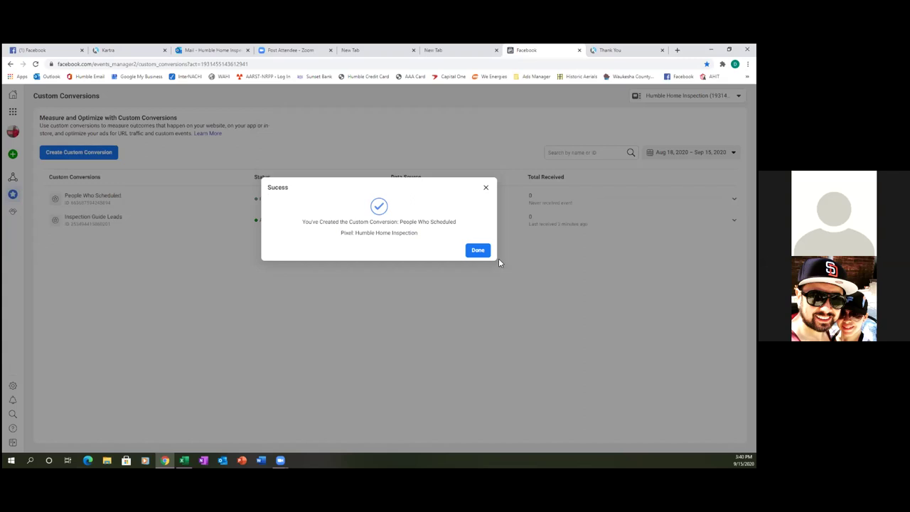
left_click(478, 252)
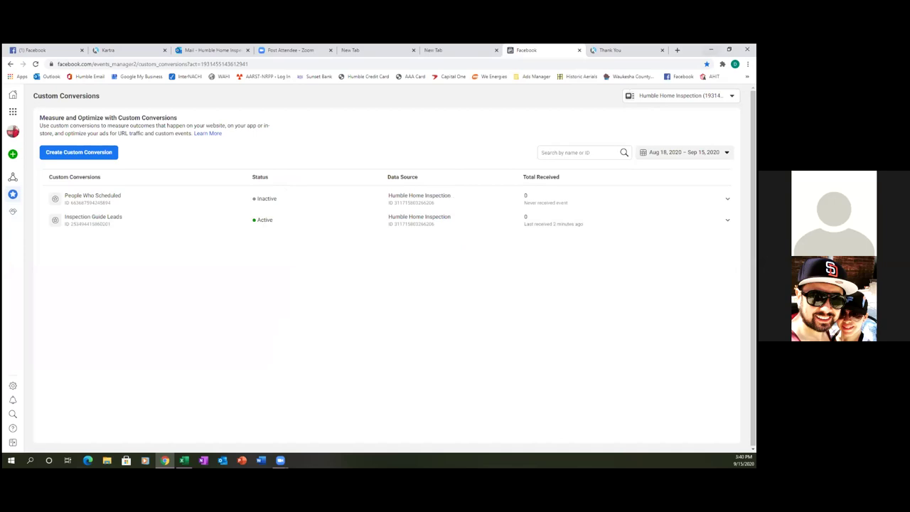
Open the copied link humbleinspection.kartra.com/page/ThankYouForSchedueling in a new browser tab
left_click(623, 50)
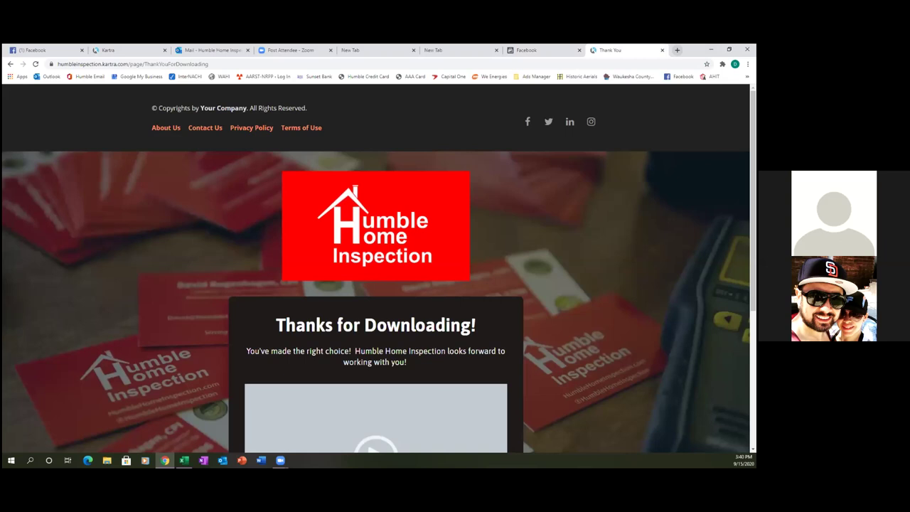
key("ctrl+t")
right_click(163, 64)
left_click(167, 115)
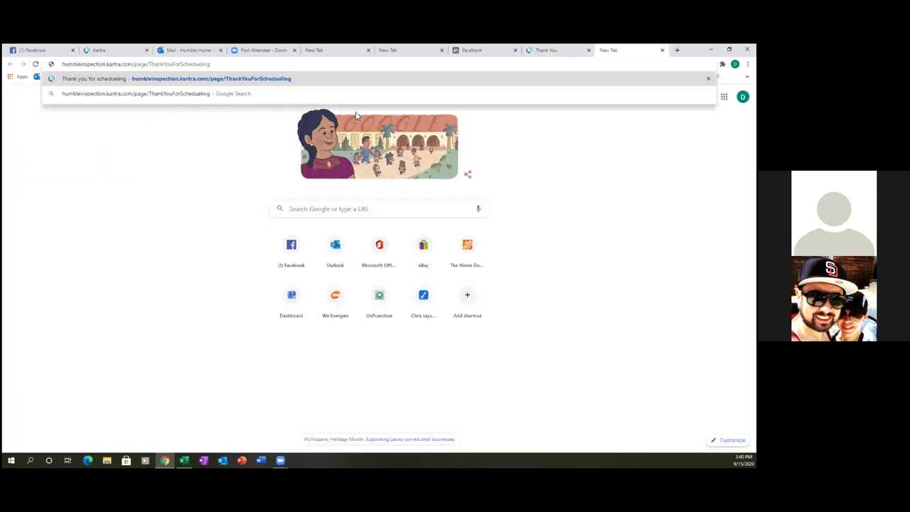
key("Return")
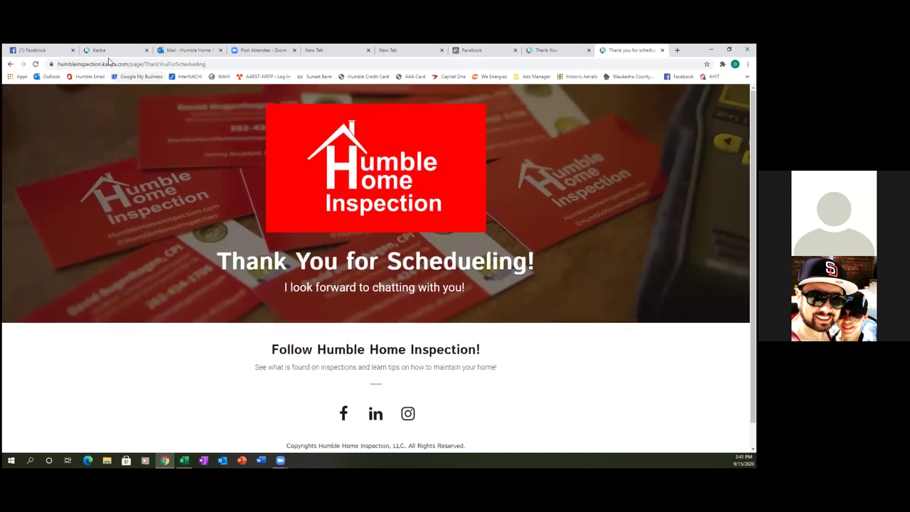
Return to the Custom Conversions list and reload it to check the status of the scheduled-appointments conversion
left_click(499, 57)
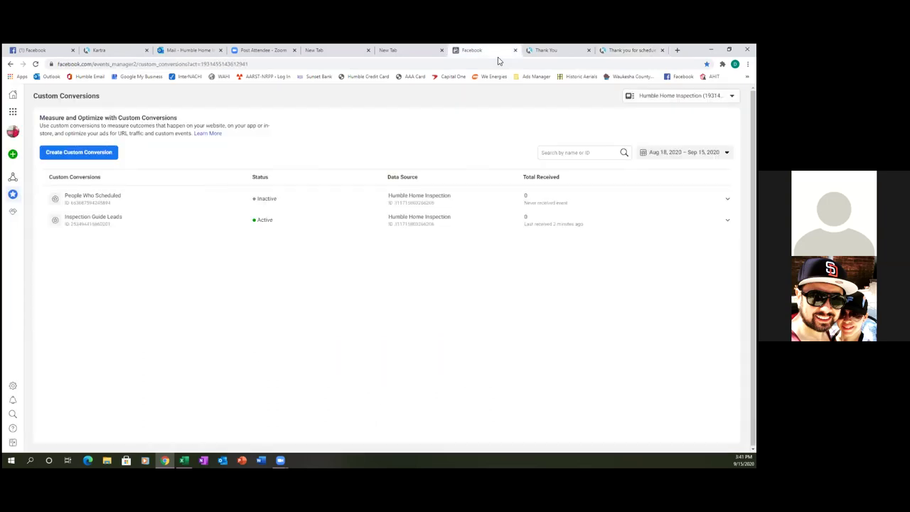
left_click(36, 64)
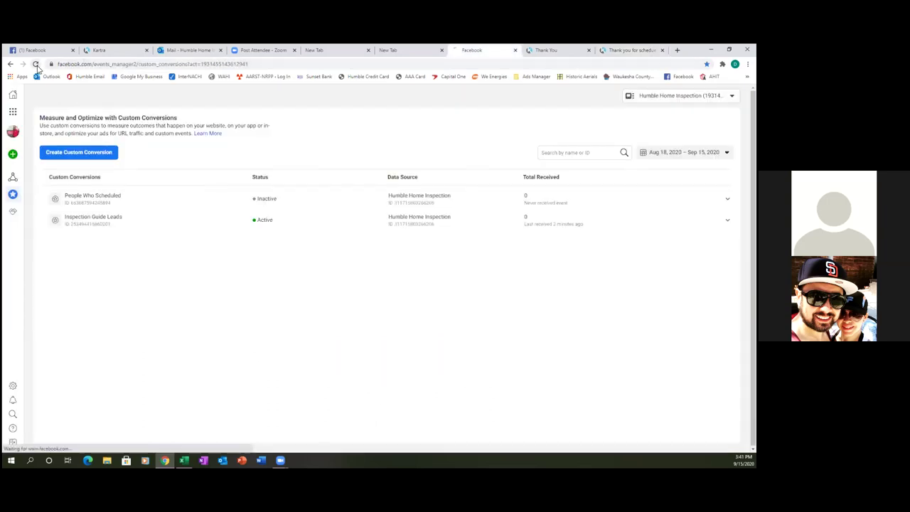
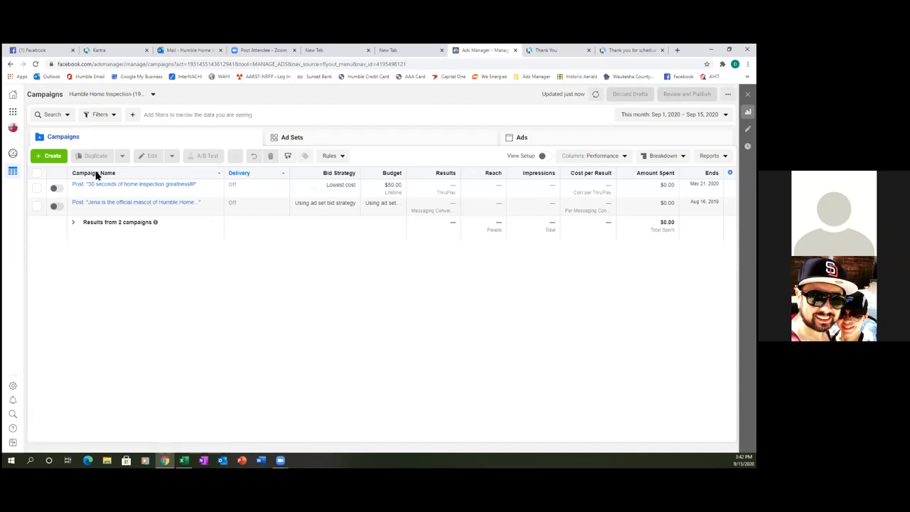
Create a new Ads Manager campaign with the Conversions objective, keep its default campaign settings, and continue to the ad set
left_click(140, 185)
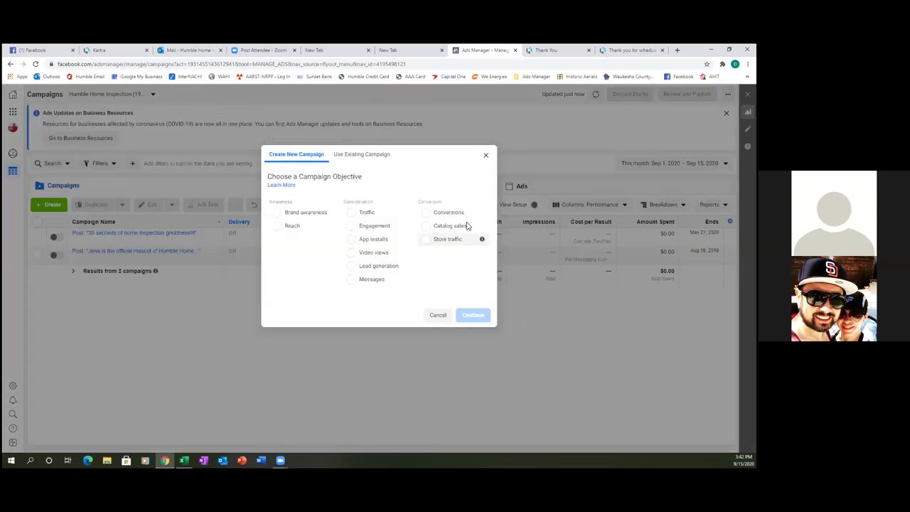
left_click(432, 213)
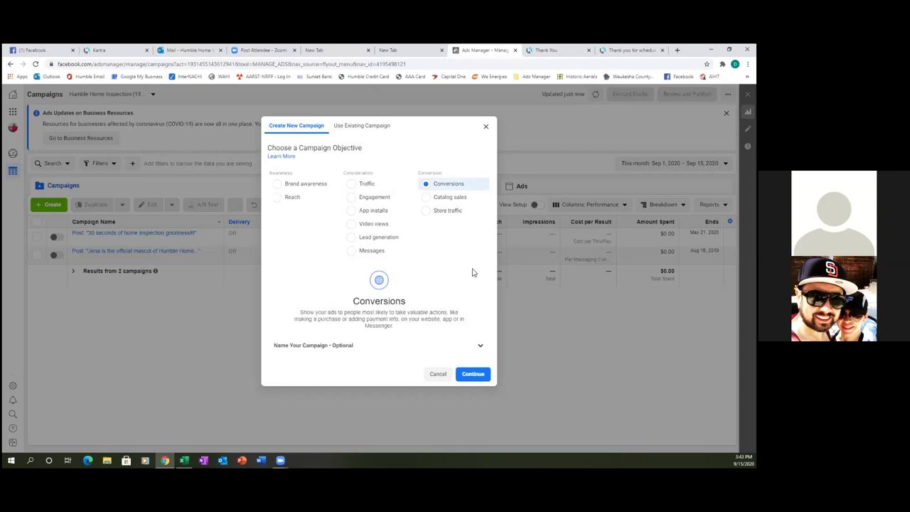
left_click(474, 375)
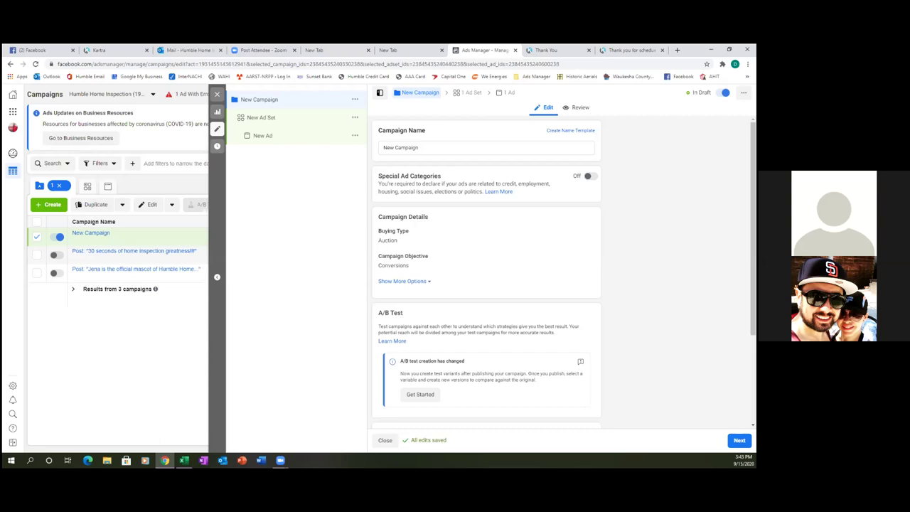
left_click(739, 440)
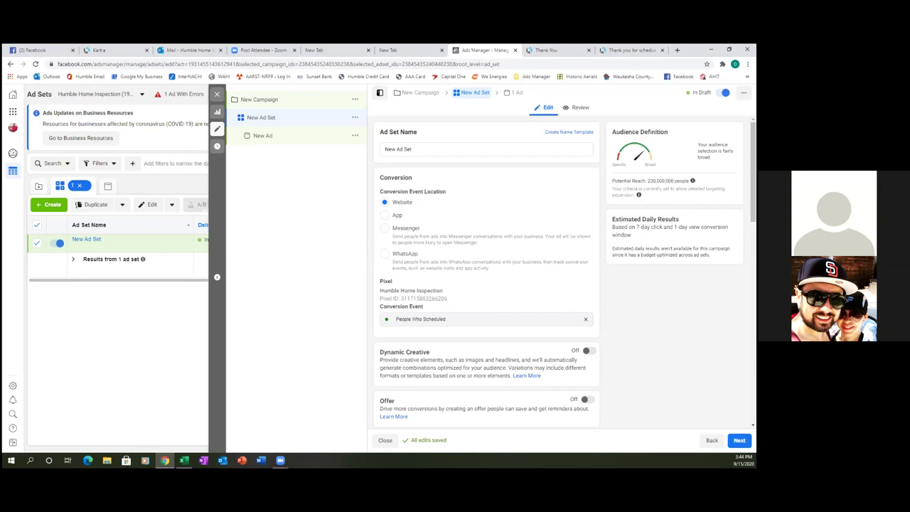
Replace the ad set's conversion event with Inspection Guide Leads
left_click(585, 318)
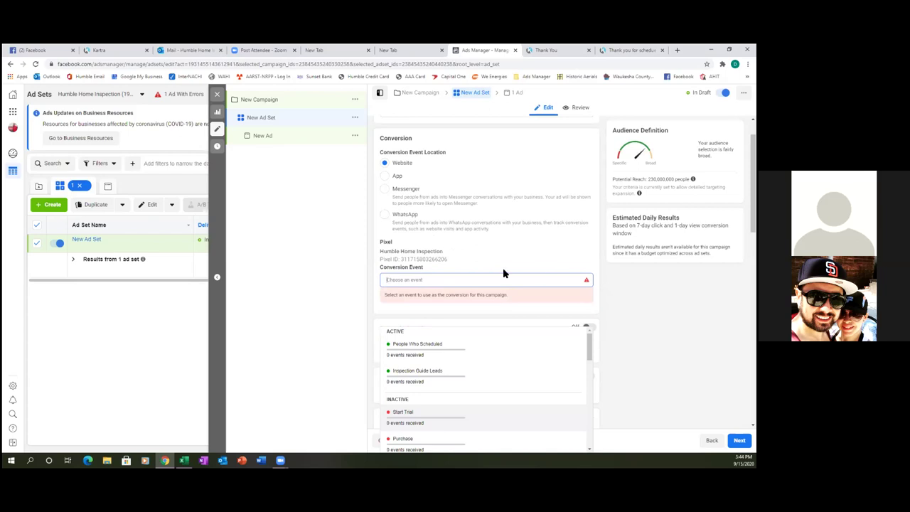
scroll(500, 280, "down", 3)
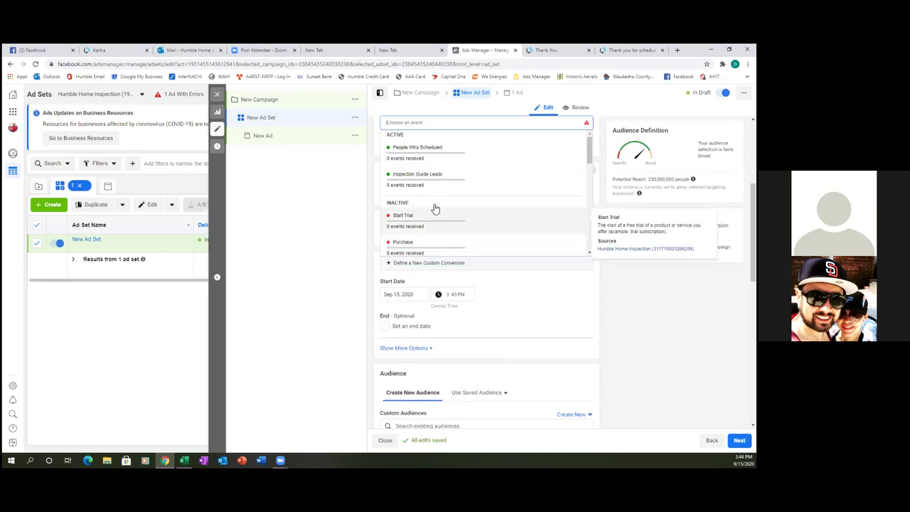
left_click(407, 179)
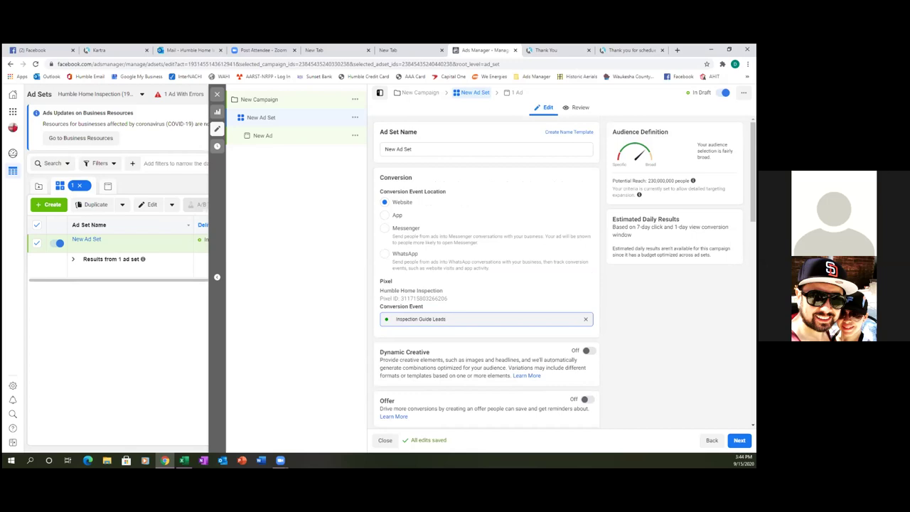
Include the custom audience "Landing Page Visitors (Only)" in the ad set's audience
scroll(489, 285, "down", 3)
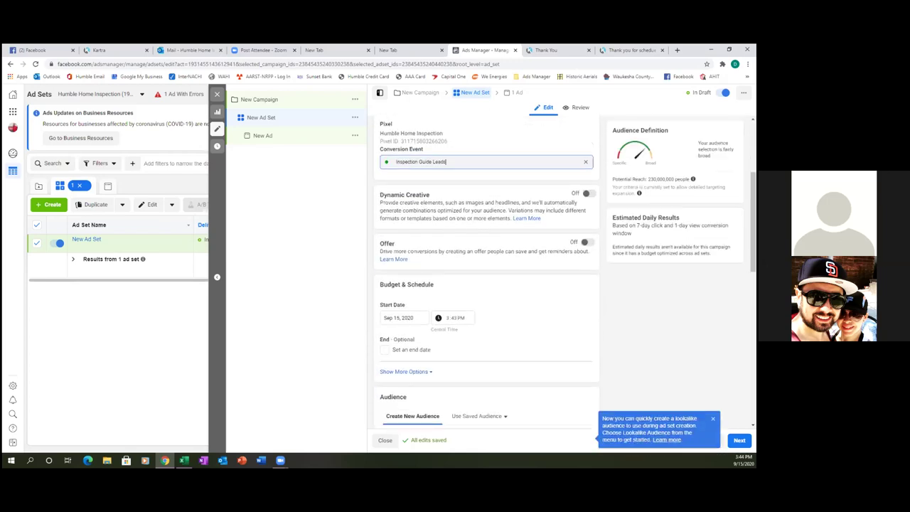
scroll(489, 284, "down", 3)
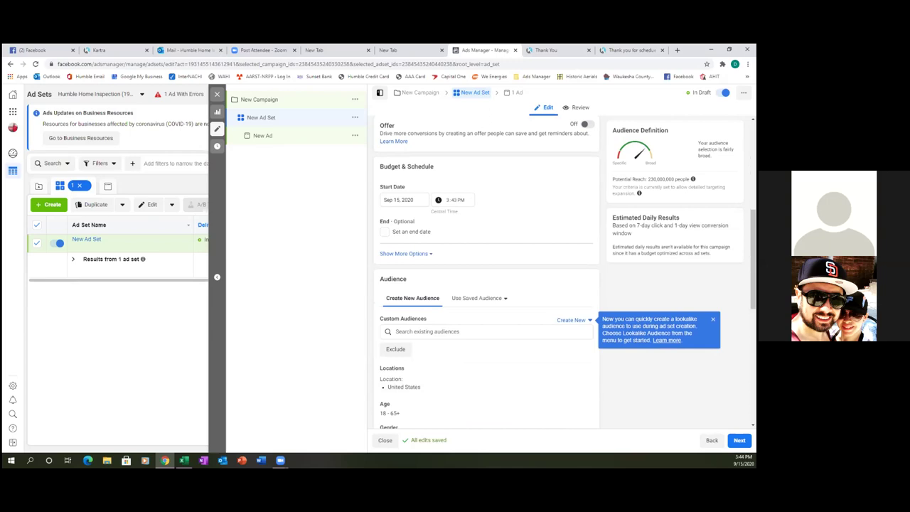
scroll(489, 285, "down", 1)
scroll(489, 284, "down", 1)
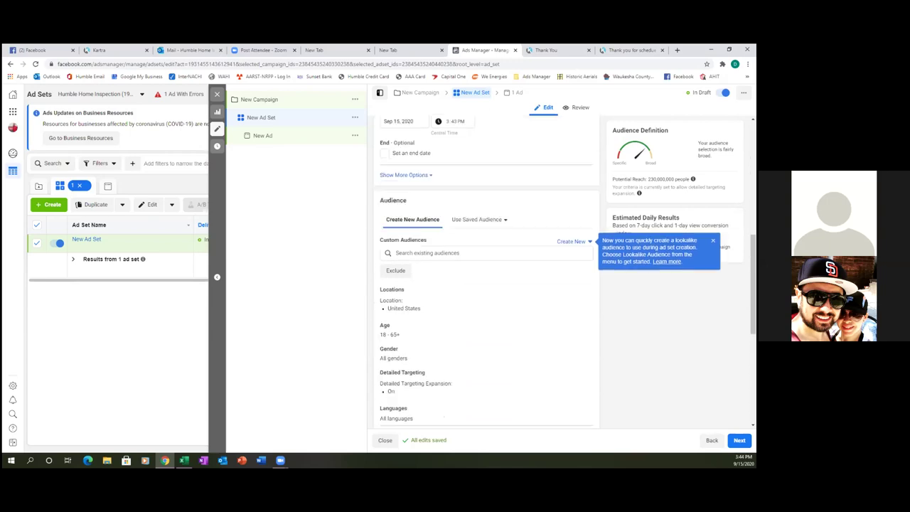
left_click(439, 254)
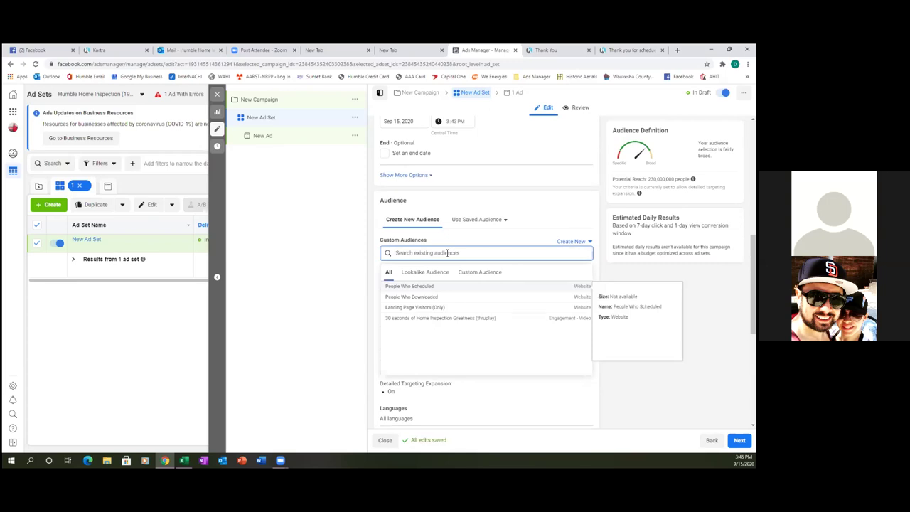
left_click(419, 311)
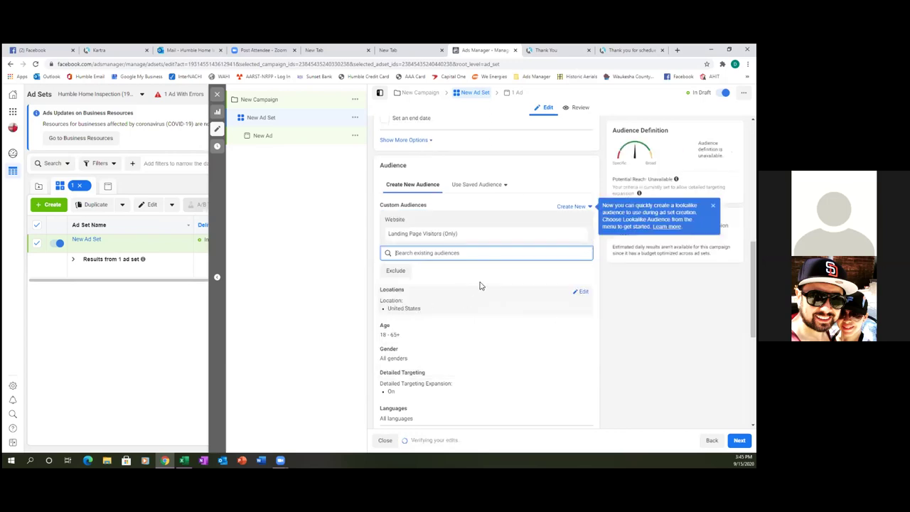
left_click(312, 238)
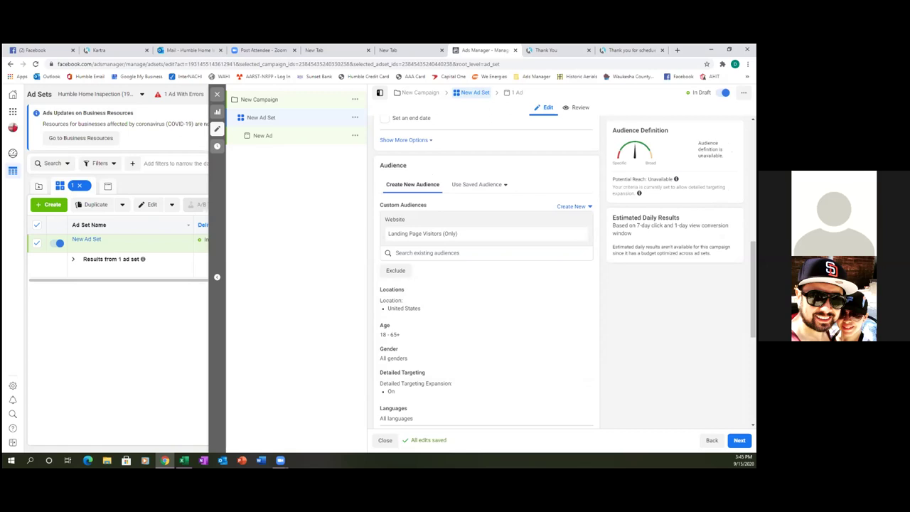
Exclude the custom audiences "People Who Scheduled" and "People Who Downloaded" from the ad set
left_click(393, 273)
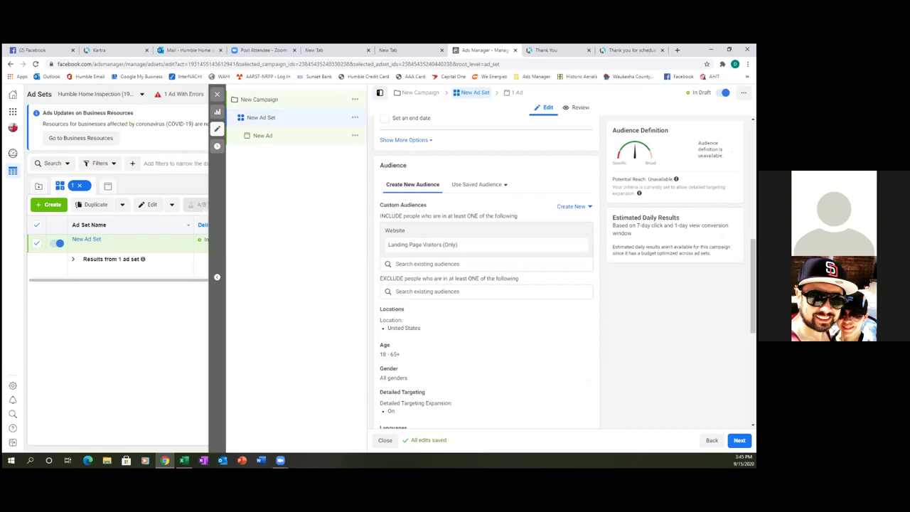
left_click(421, 294)
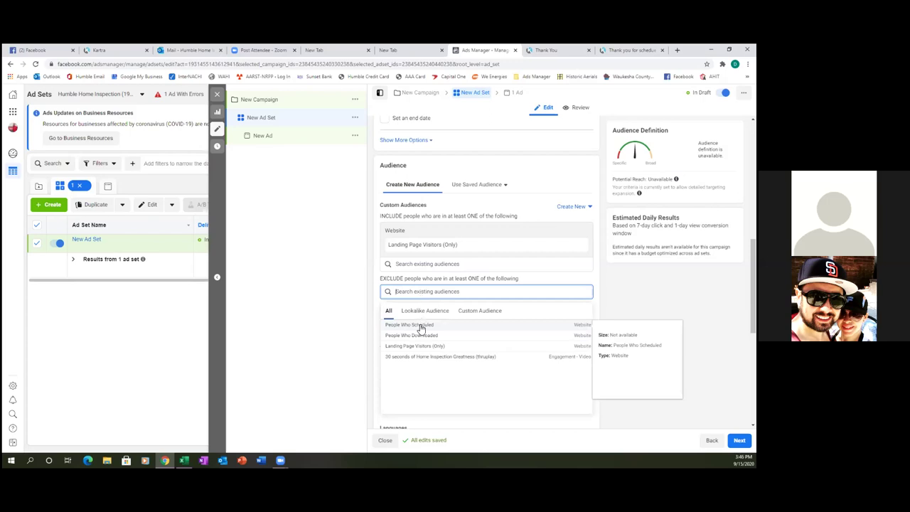
left_click(421, 328)
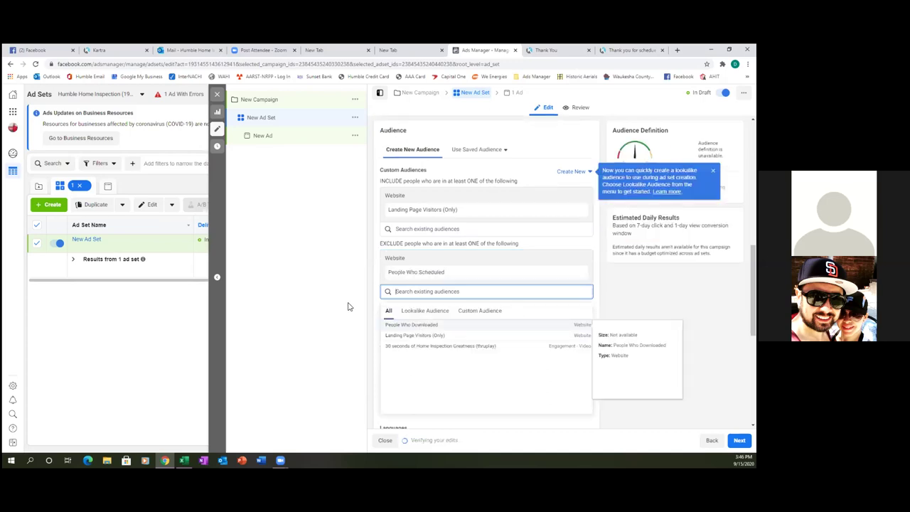
left_click(423, 326)
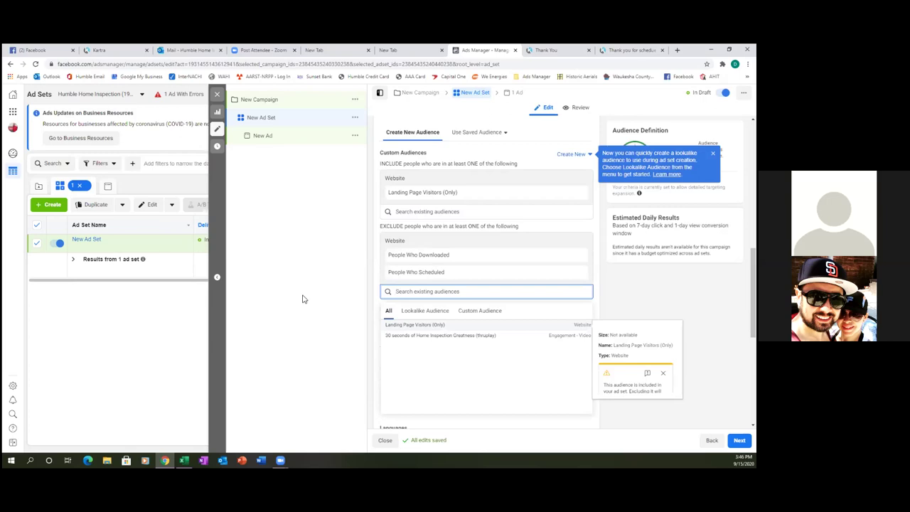
left_click(302, 298)
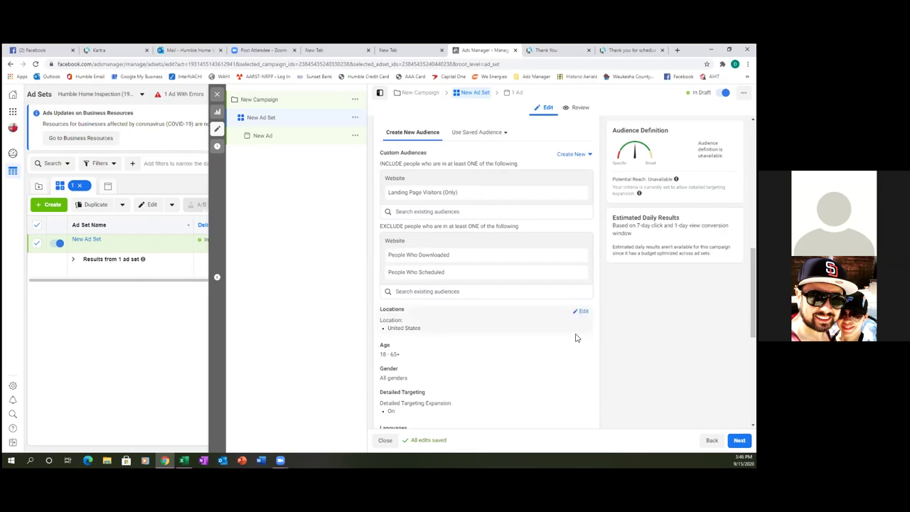
Replace the United States in the audience locations with Waukesha County, Wisconsin, United States
scroll(575, 335, "down", 3)
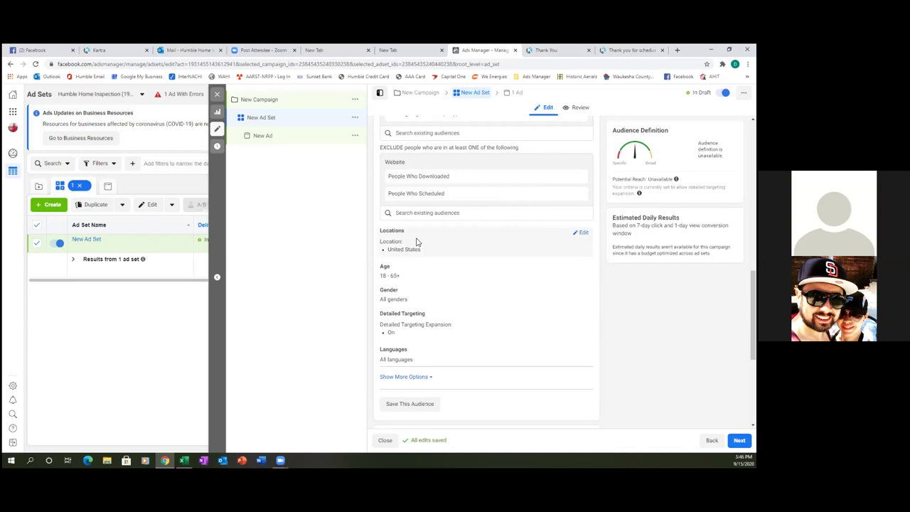
left_click(582, 234)
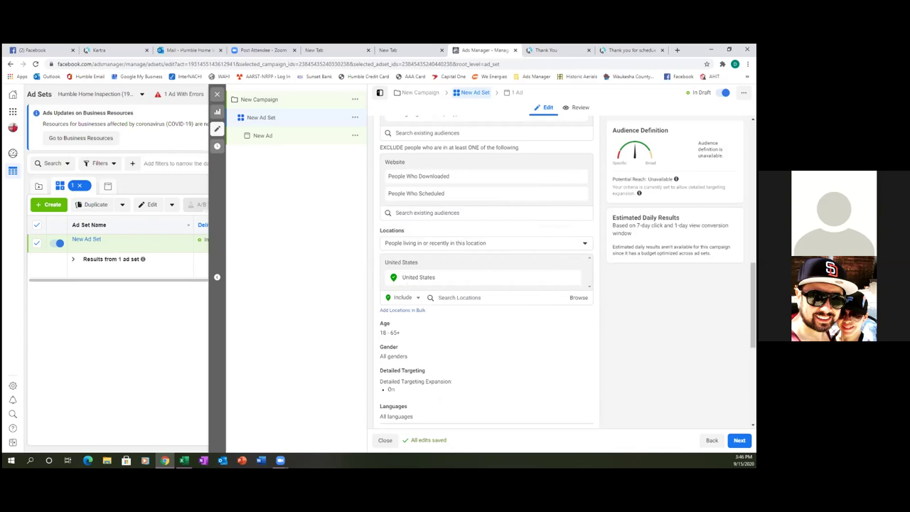
left_click(585, 244)
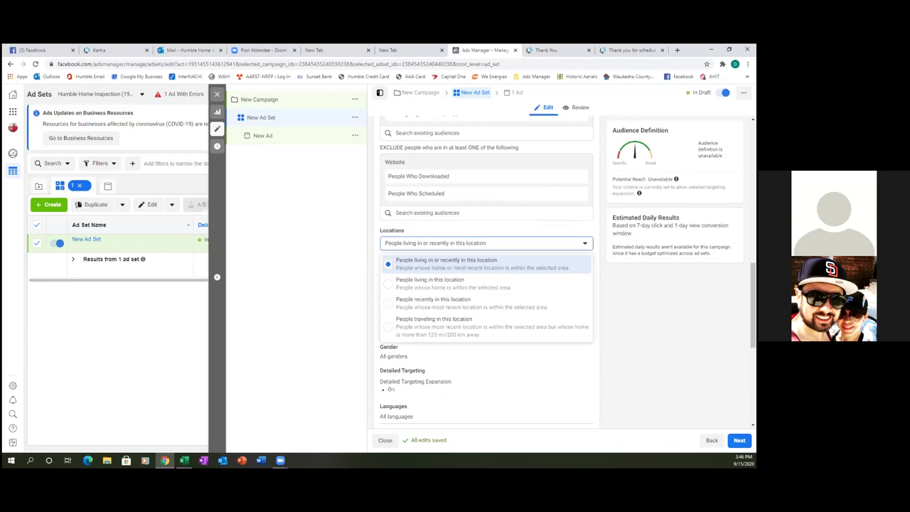
left_click(415, 267)
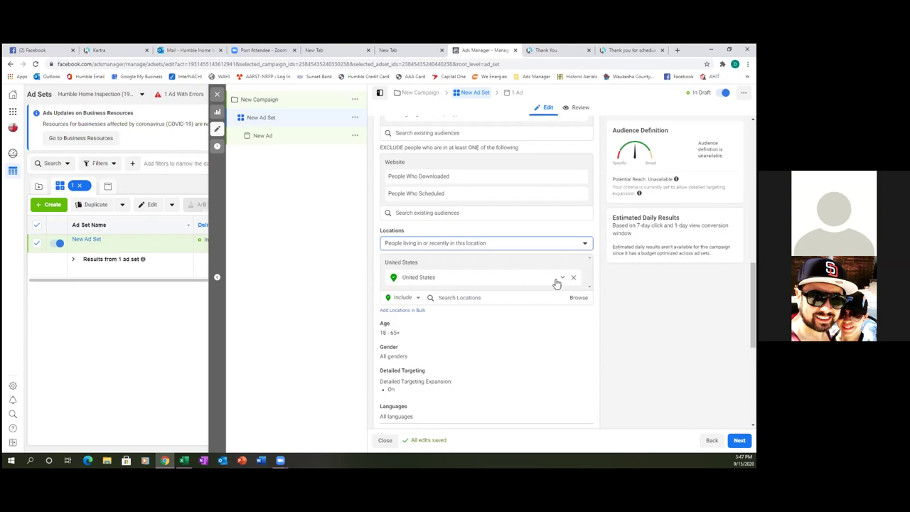
left_click(573, 277)
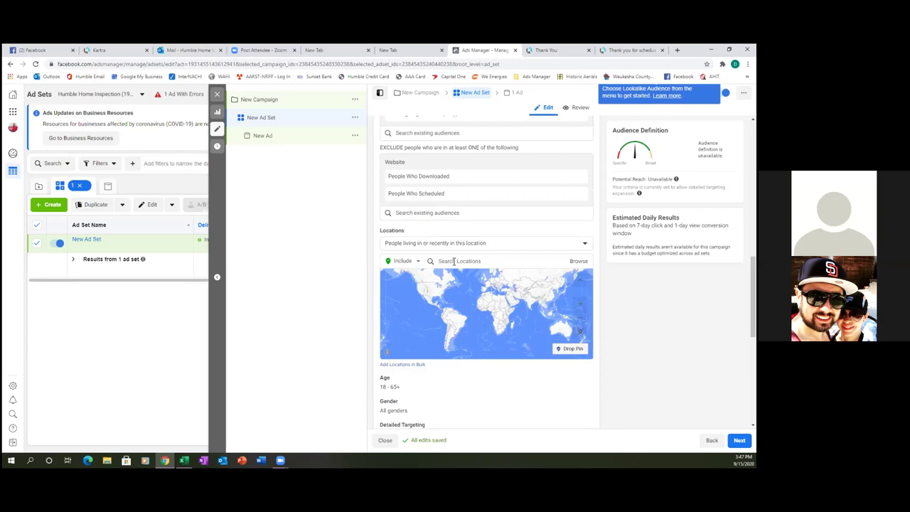
left_click(454, 261)
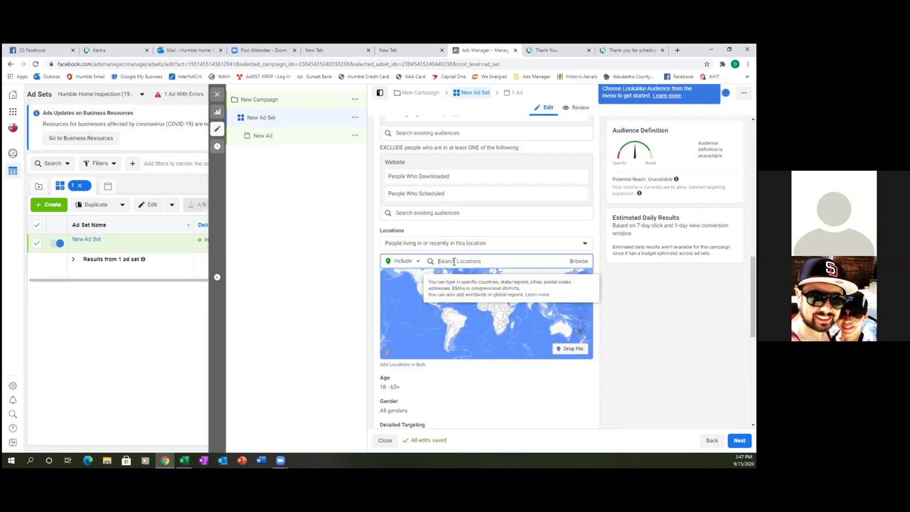
type("wau")
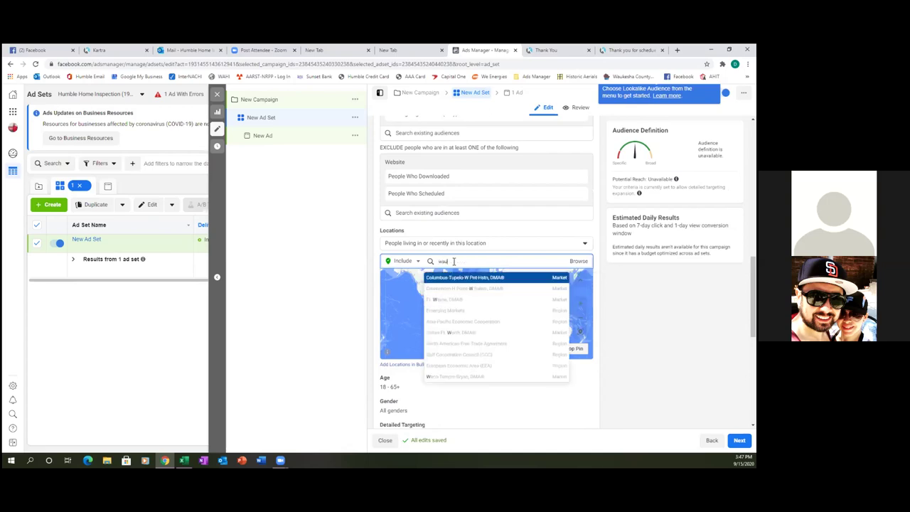
type("kesha county")
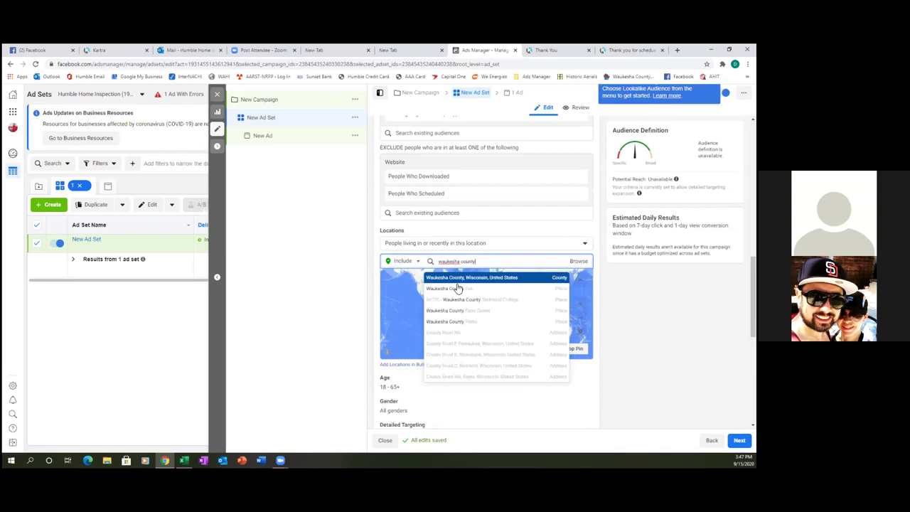
left_click(470, 279)
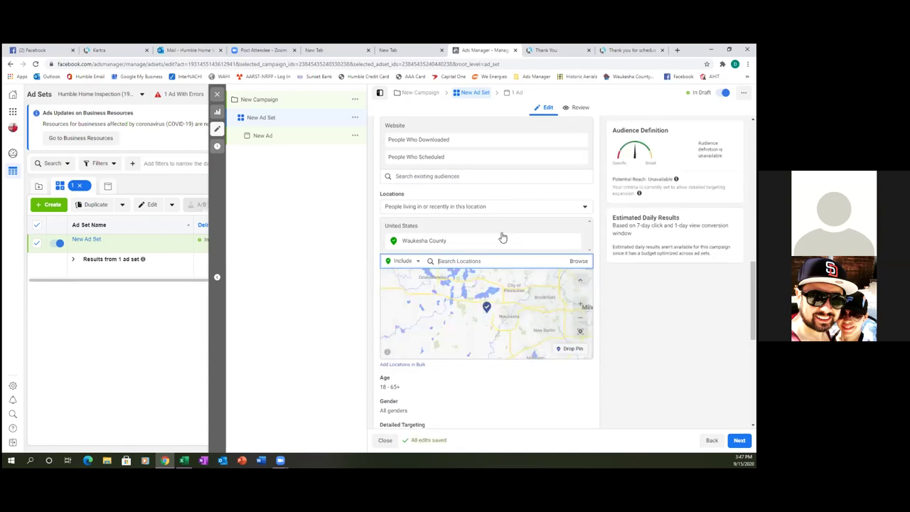
Restrict the location targeting to "People living in this location"
left_click(496, 208)
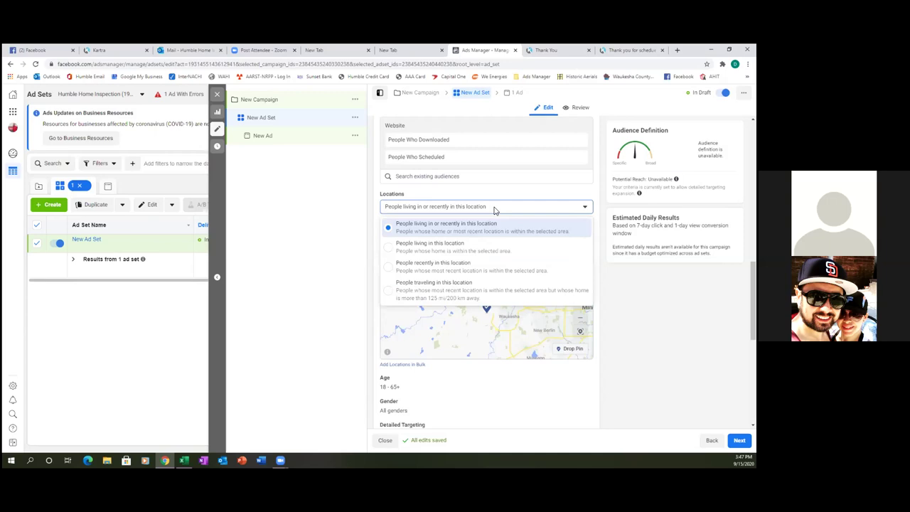
left_click(447, 247)
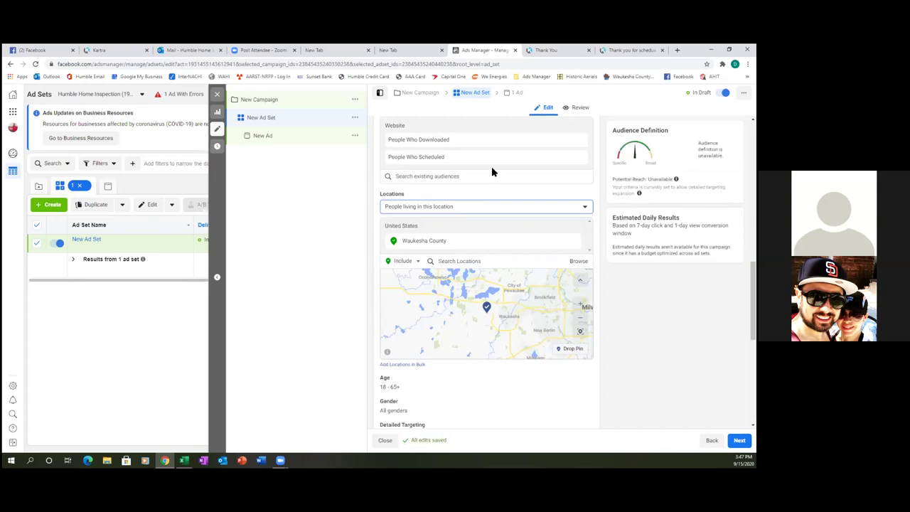
left_click(502, 209)
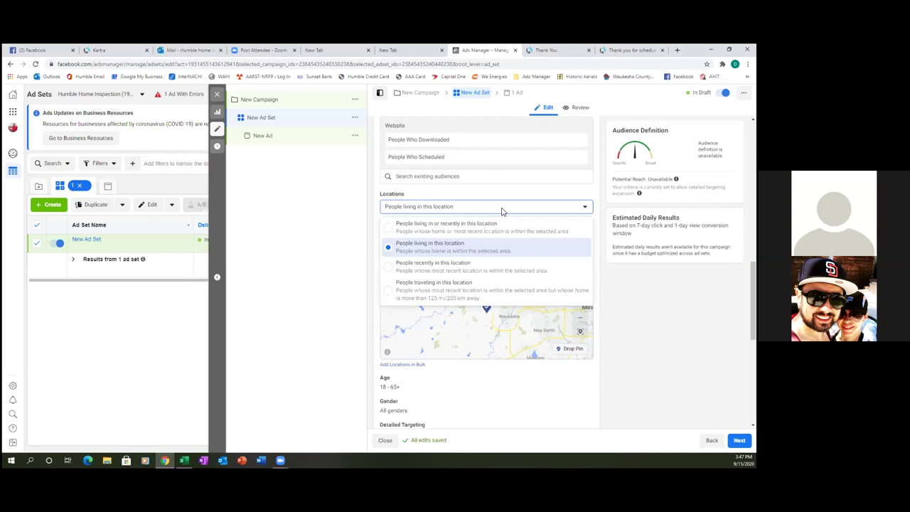
left_click(435, 248)
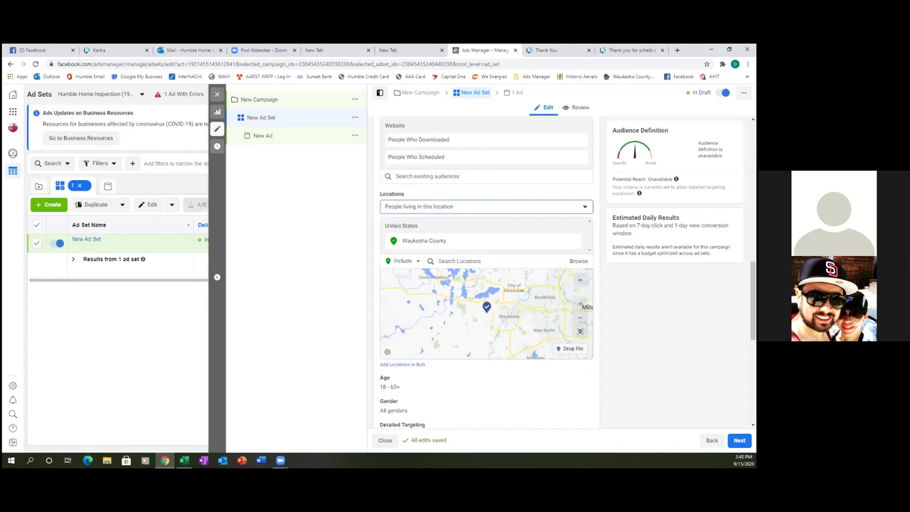
scroll(486, 285, "down", 1)
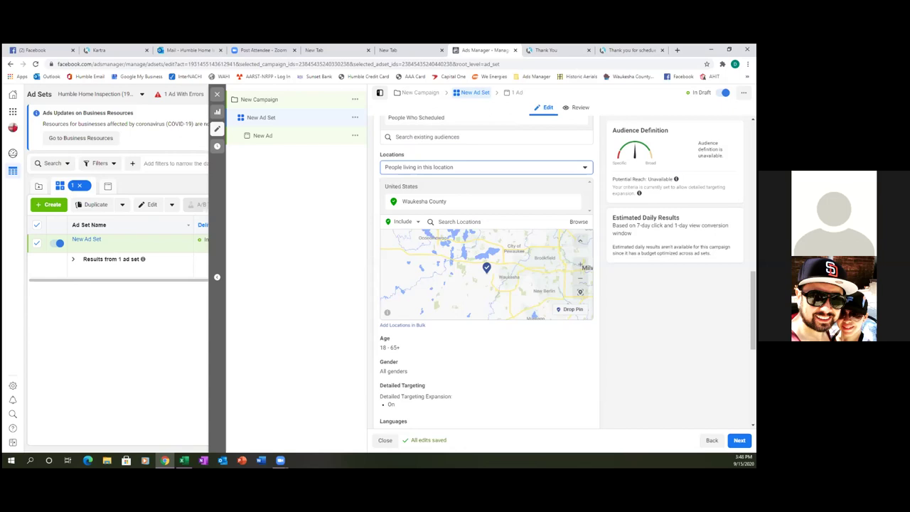
Review the ad set's excluded audiences, locations, age, gender, detailed targeting, languages and placement settings
scroll(486, 270, "down", 1)
scroll(487, 271, "up", 1)
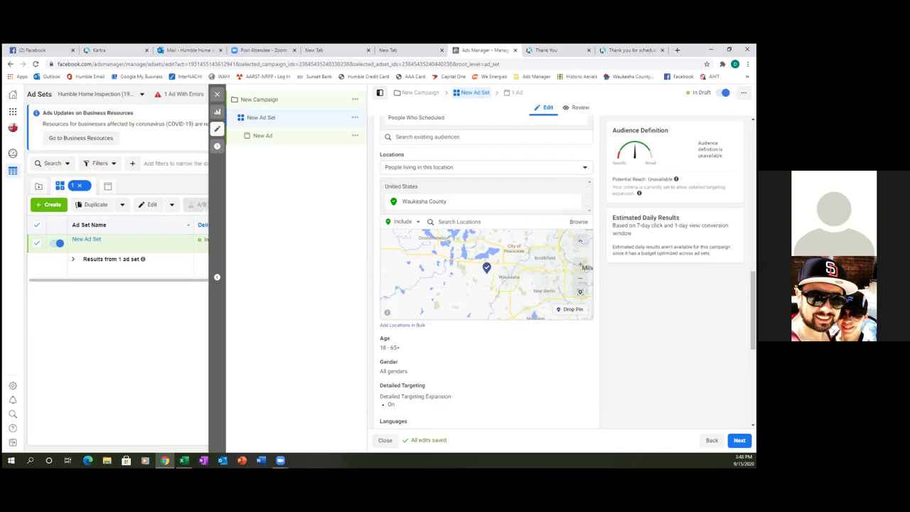
scroll(486, 268, "down", 2)
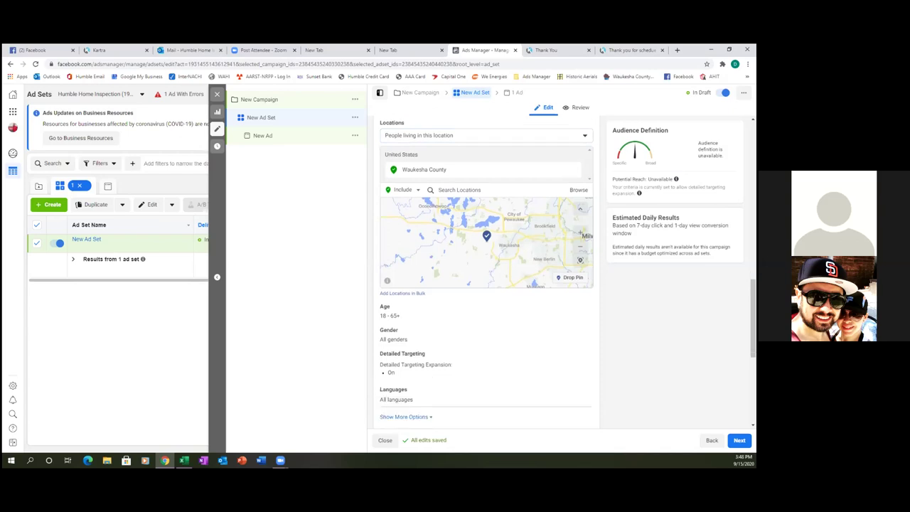
scroll(486, 270, "down", 2)
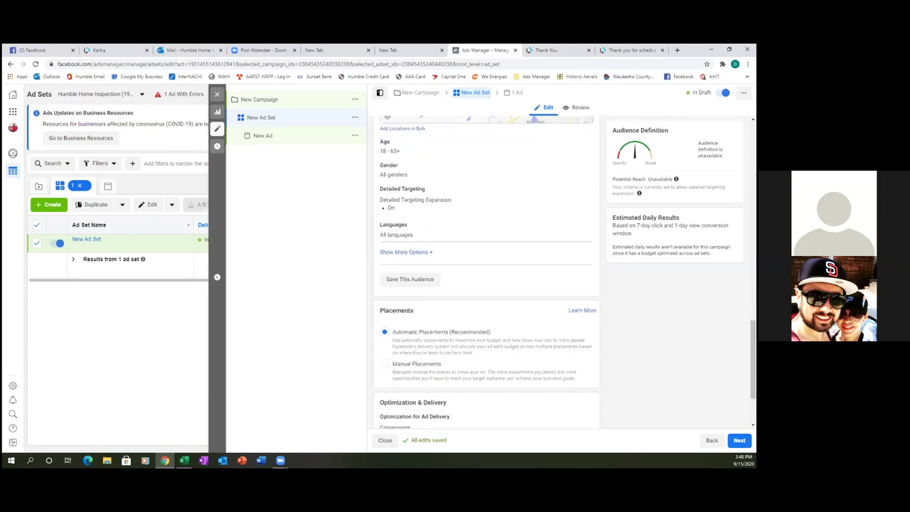
scroll(486, 270, "up", 3)
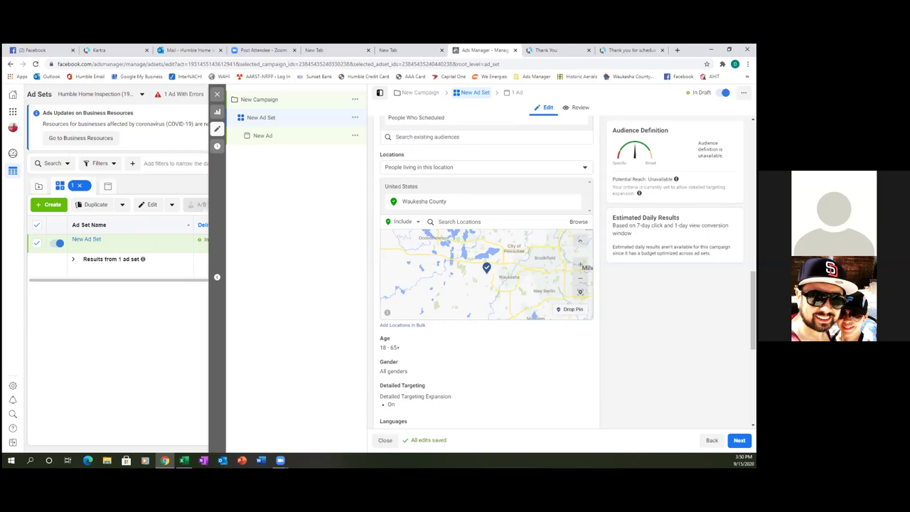
scroll(486, 270, "down", 1)
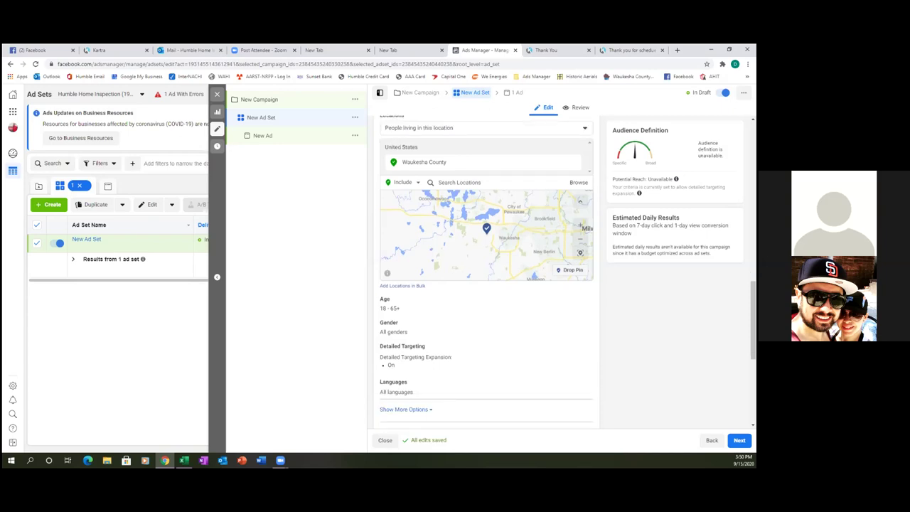
scroll(486, 270, "down", 1)
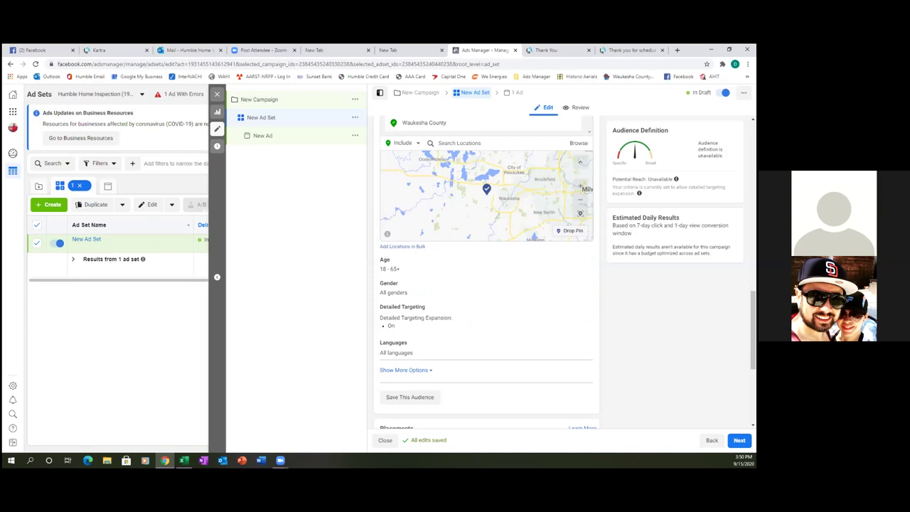
scroll(486, 270, "up", 3)
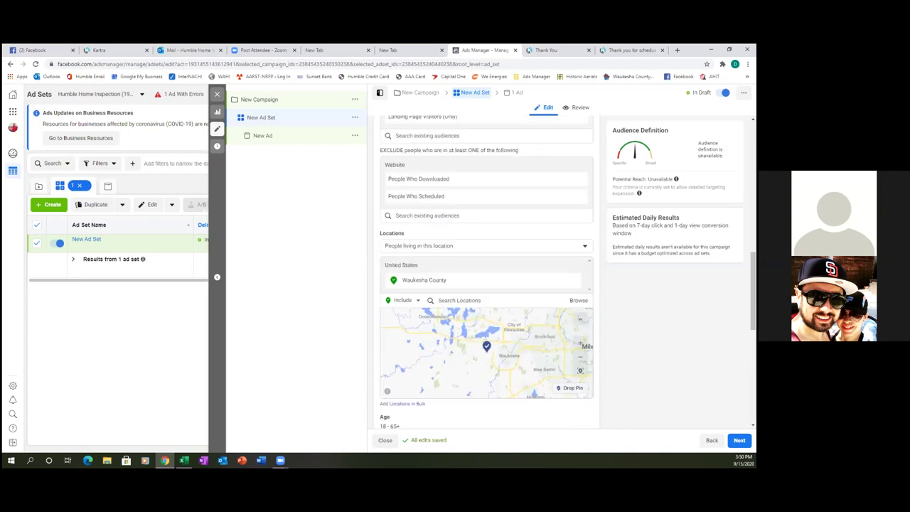